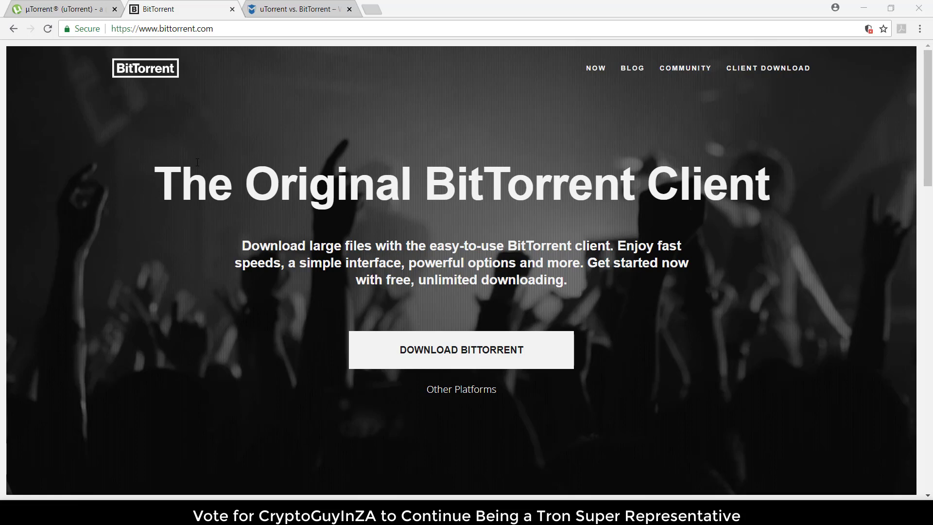
pyautogui.click(287, 13)
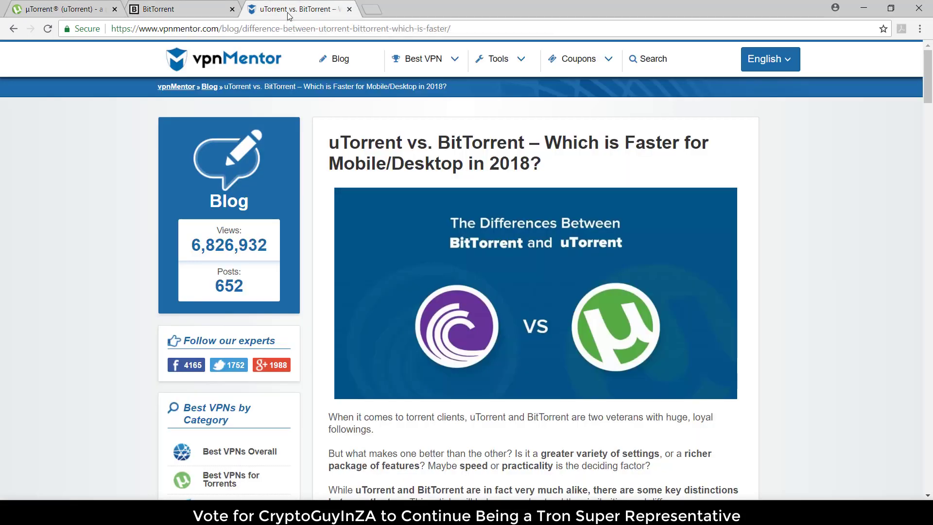
pyautogui.scroll(-3, 287, 15)
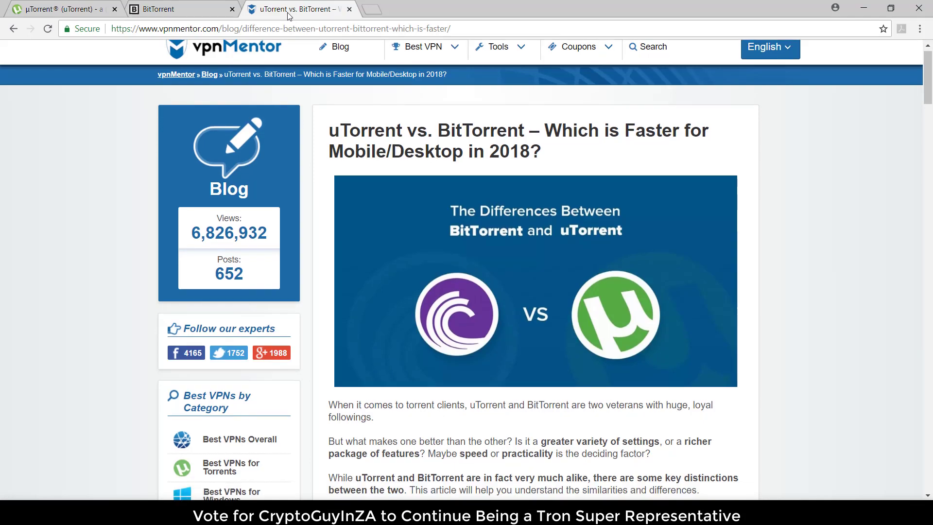
pyautogui.scroll(-12, 287, 15)
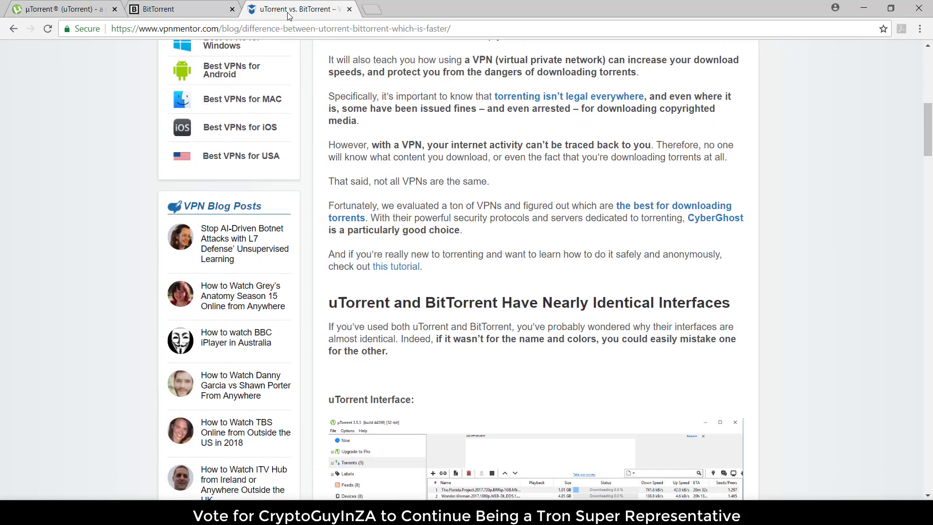
pyautogui.scroll(-4, 288, 15)
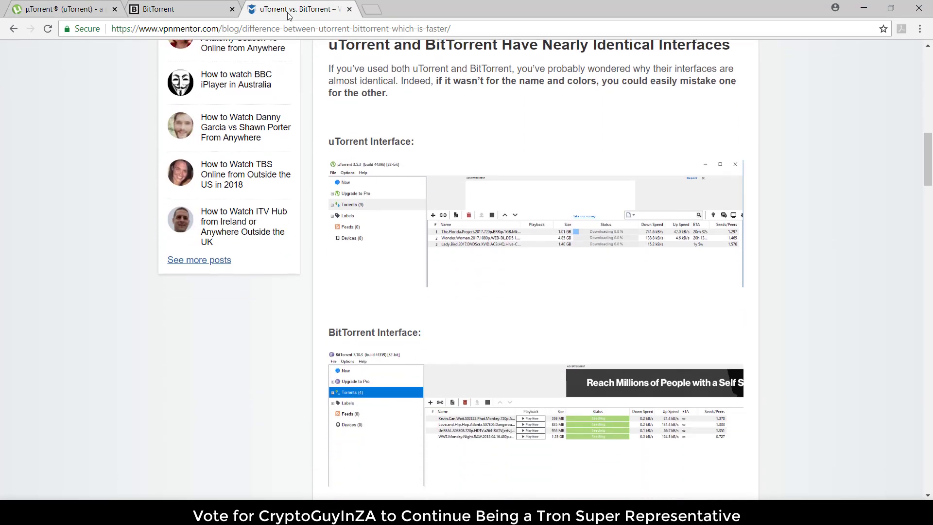
pyautogui.scroll(1, 287, 14)
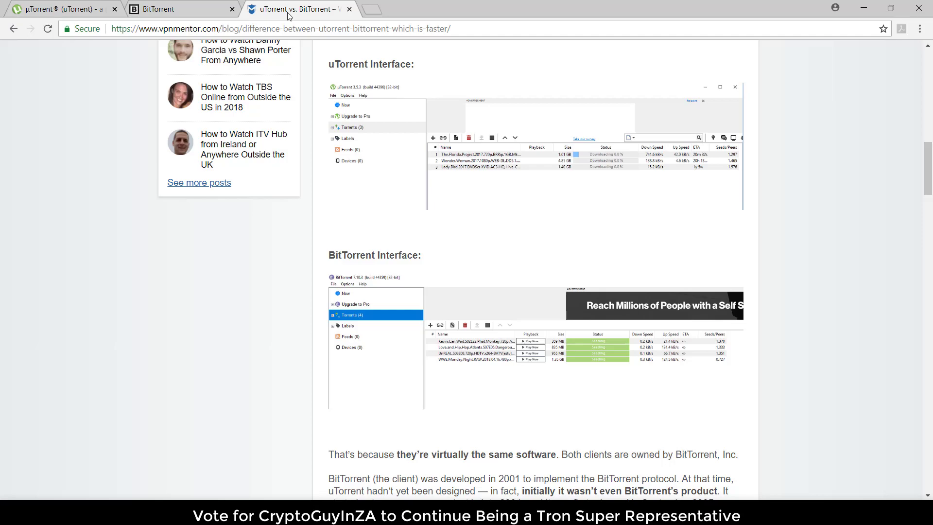
pyautogui.scroll(-10, 287, 15)
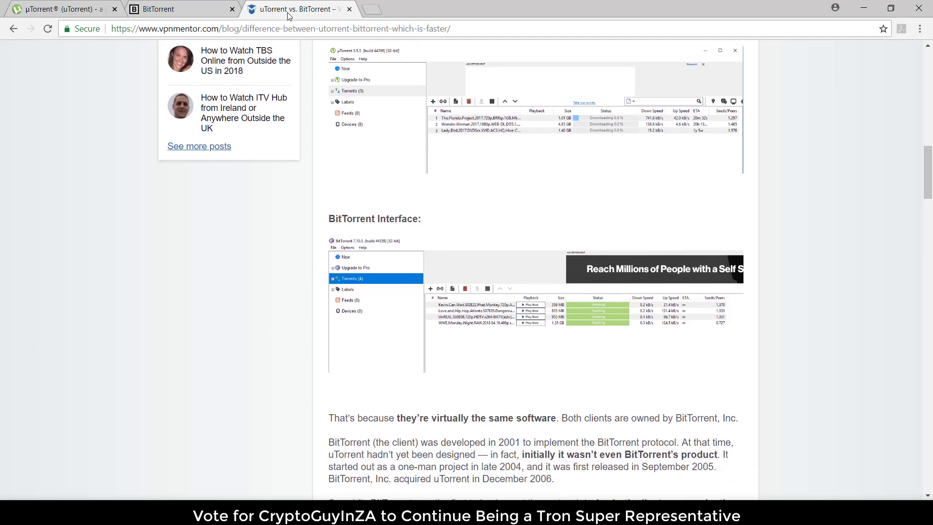
pyautogui.scroll(-1, 287, 15)
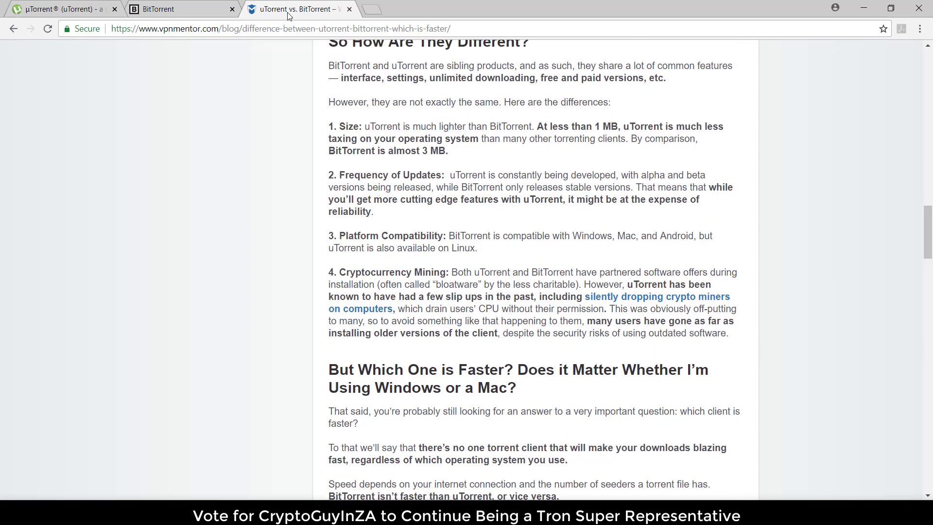
pyautogui.scroll(-1, 287, 15)
pyautogui.scroll(-4, 287, 14)
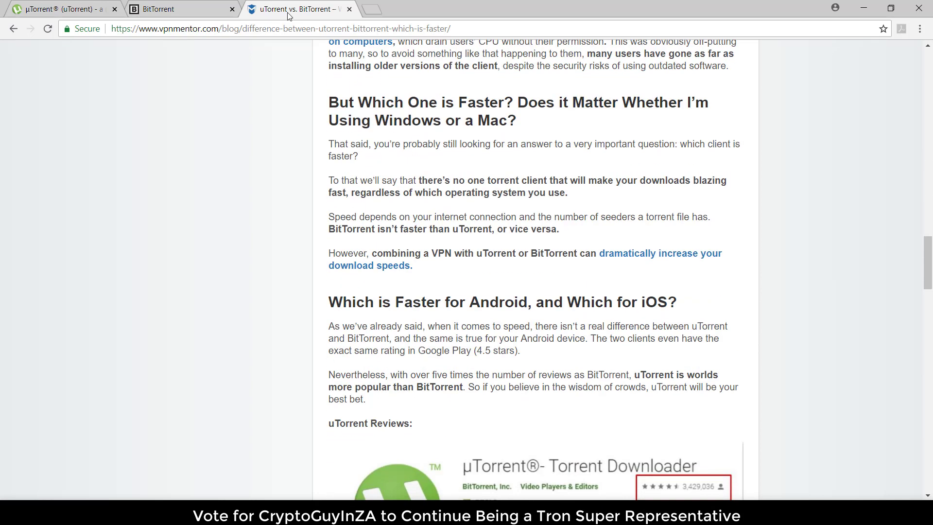
pyautogui.scroll(-7, 288, 15)
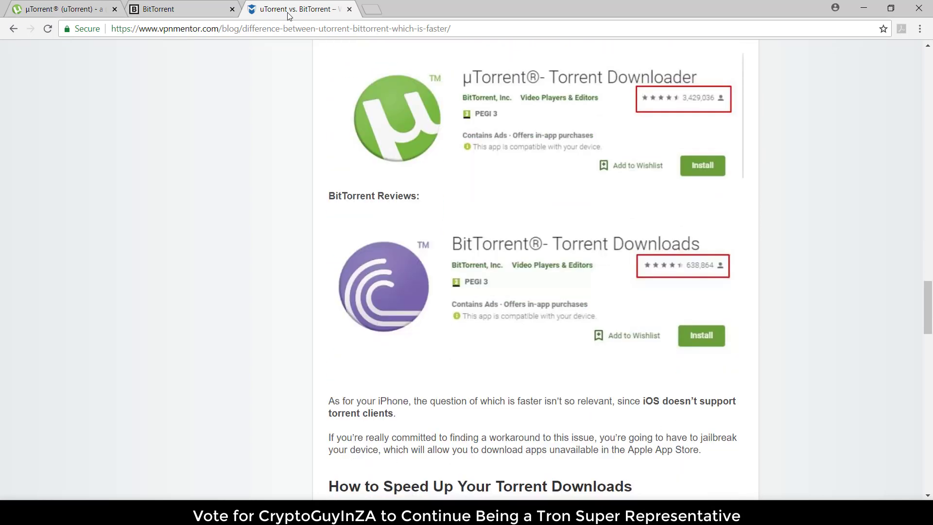
pyautogui.scroll(2, 287, 15)
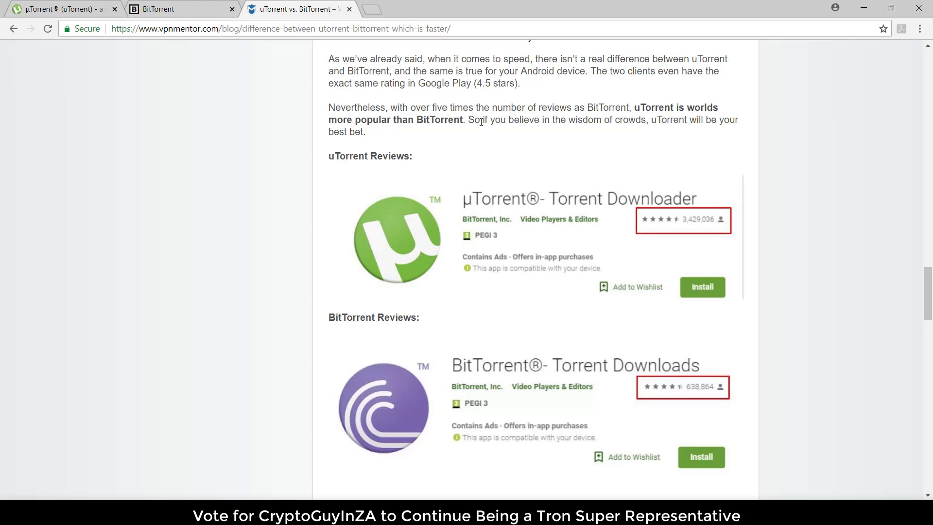
pyautogui.moveTo(474, 120); pyautogui.dragTo(608, 139)
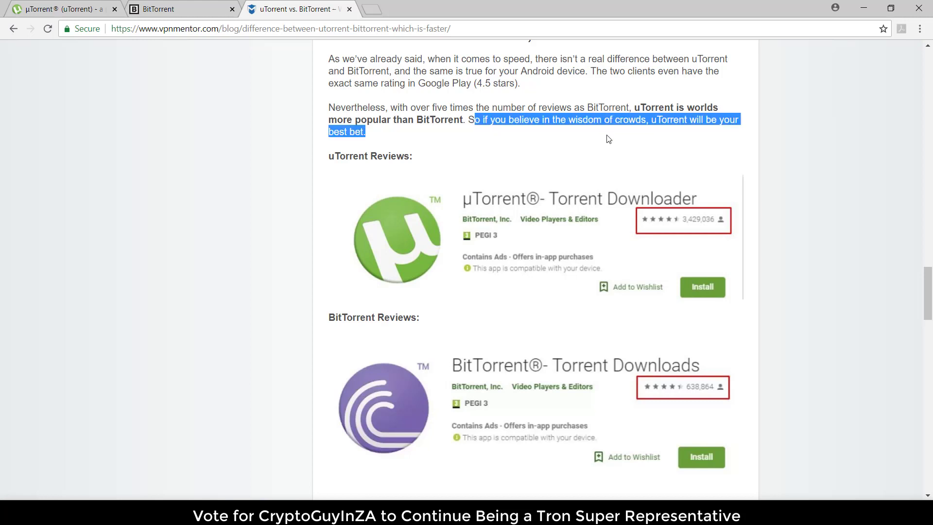
pyautogui.scroll(-4, 608, 140)
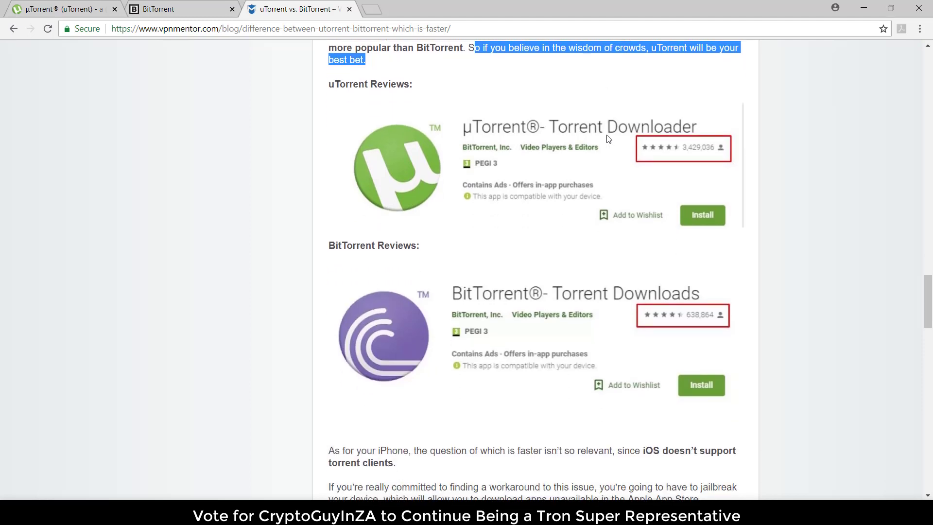
pyautogui.scroll(-5, 608, 139)
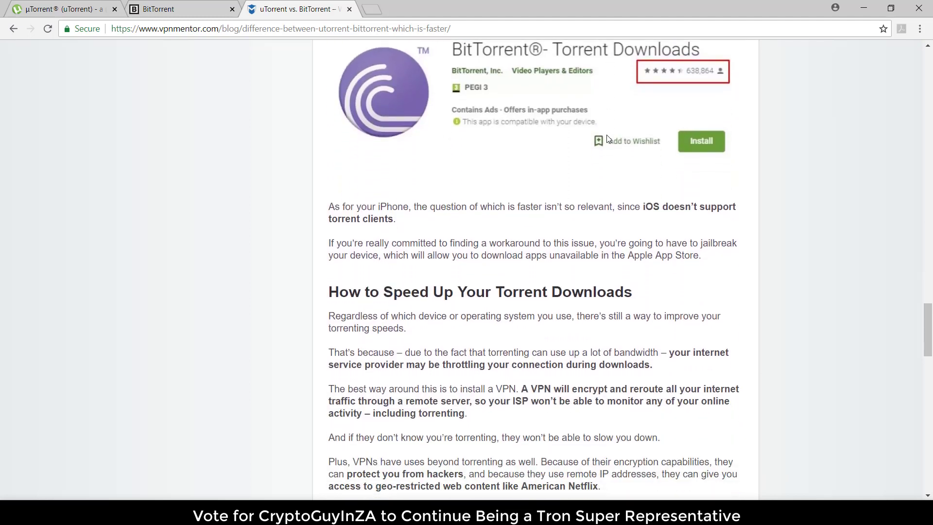
pyautogui.scroll(-1, 609, 139)
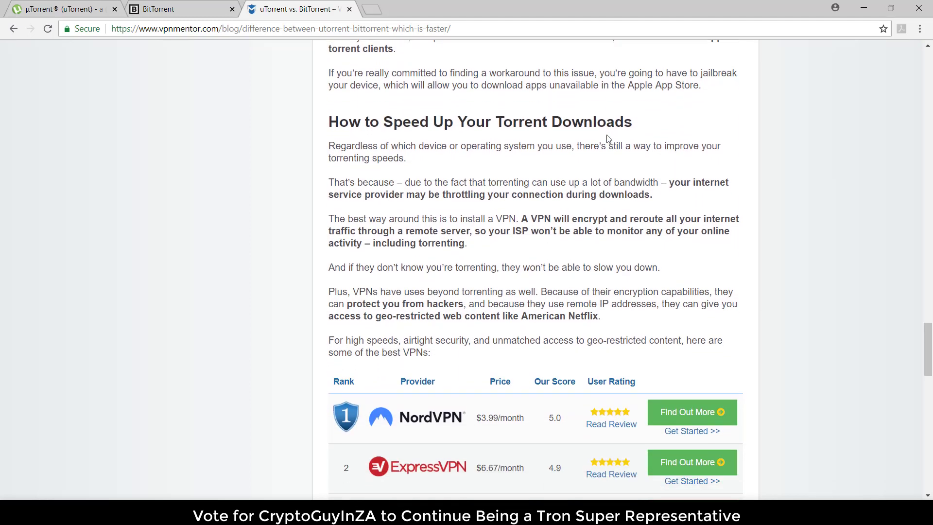
pyautogui.scroll(8, 609, 140)
pyautogui.scroll(20, 609, 139)
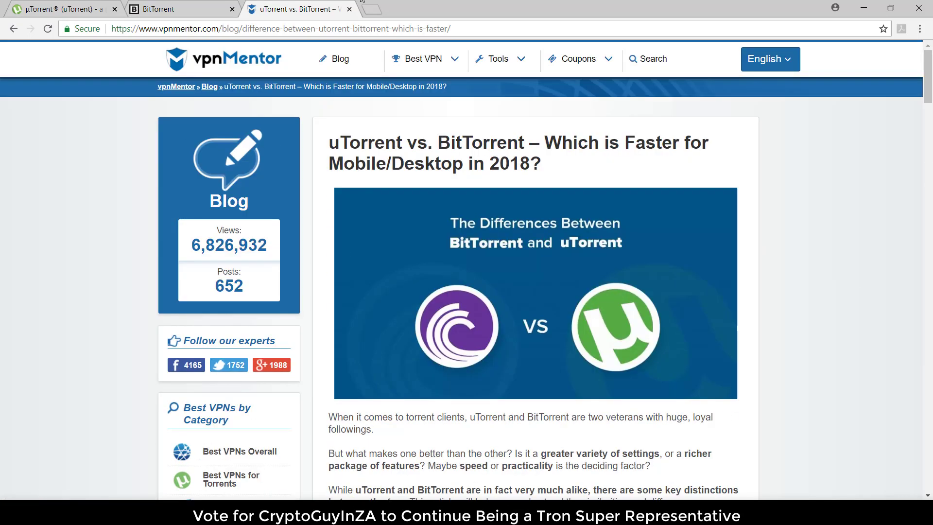
# - Go to the µTorrent site and start downloading the µTorrent Web installer, ending on its product page
pyautogui.click(208, 5)
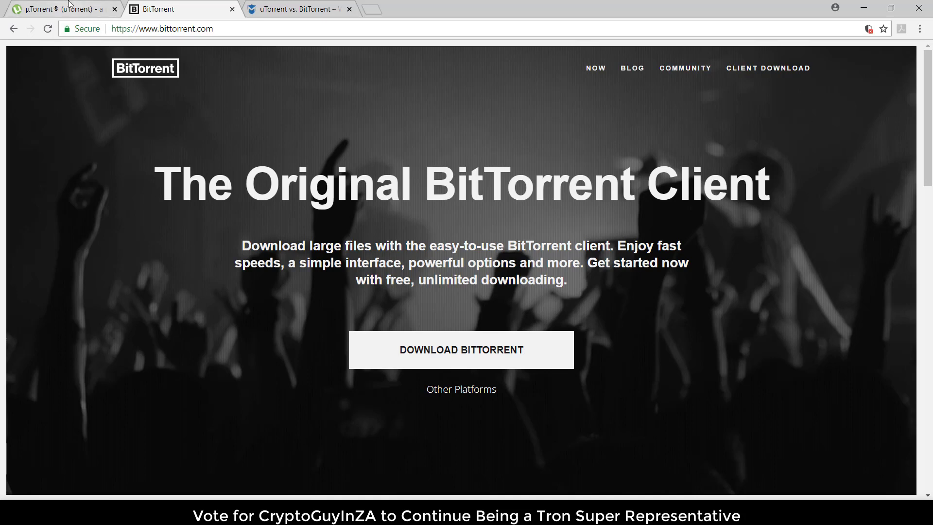
pyautogui.click(69, 5)
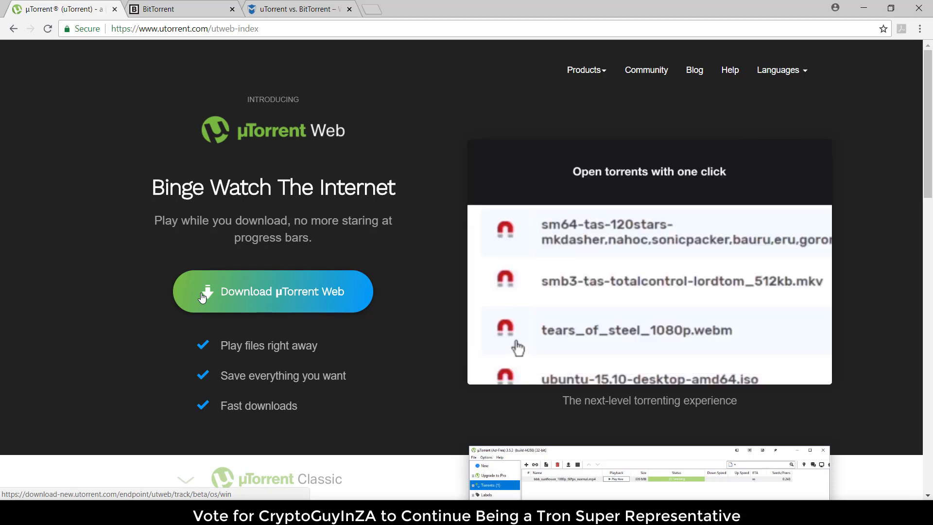
pyautogui.click(203, 297)
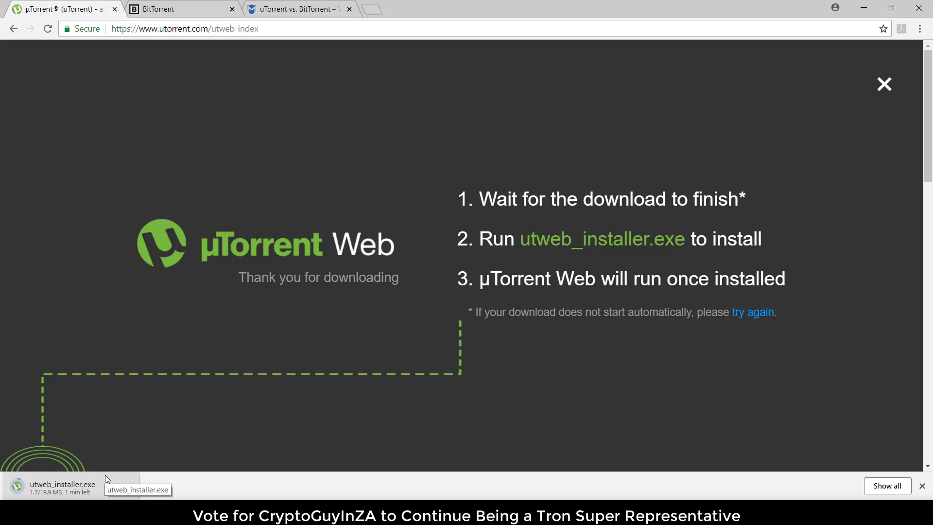
pyautogui.click(13, 30)
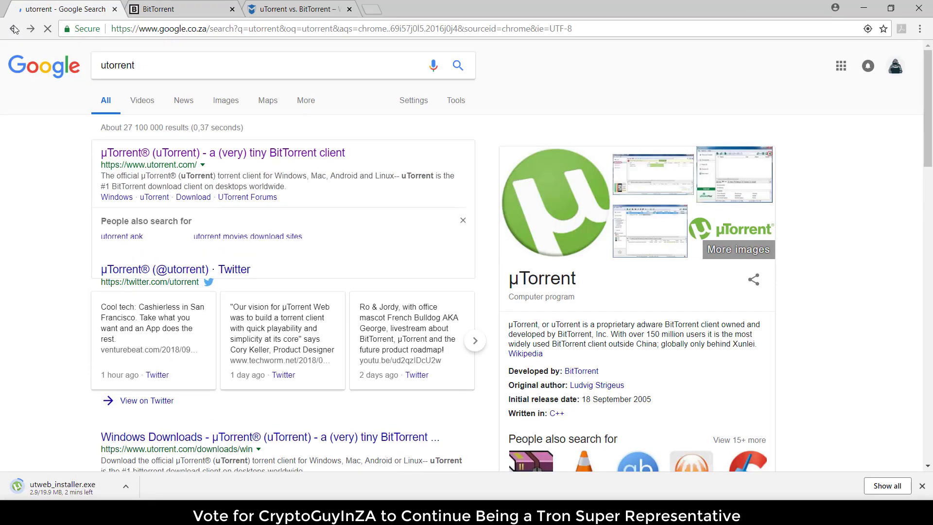
pyautogui.click(30, 29)
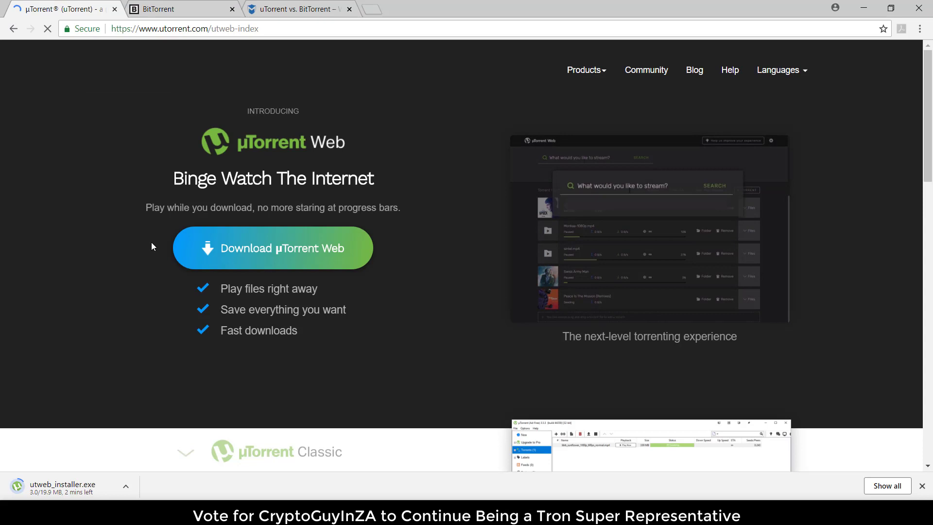
# - Scroll down the utorrent.com page to the µTorrent Classic section
pyautogui.scroll(-3, 163, 252)
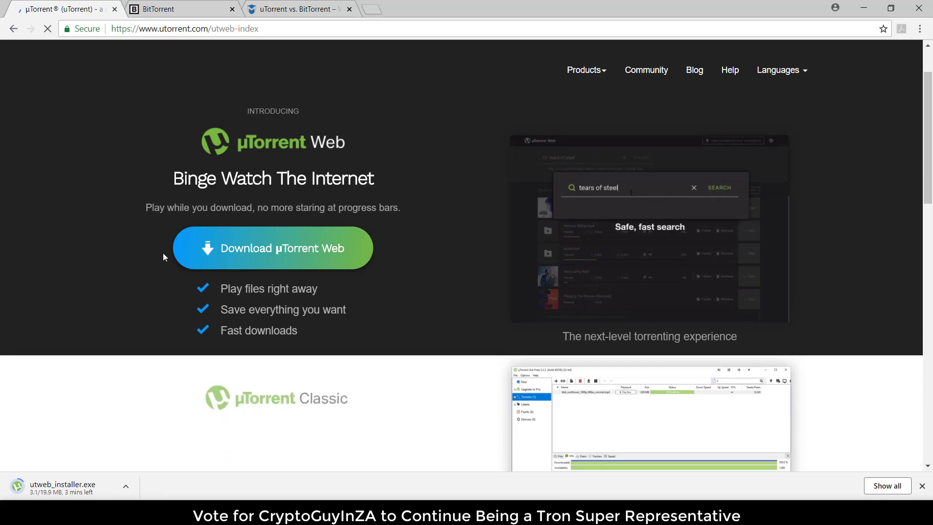
pyautogui.scroll(-5, 162, 253)
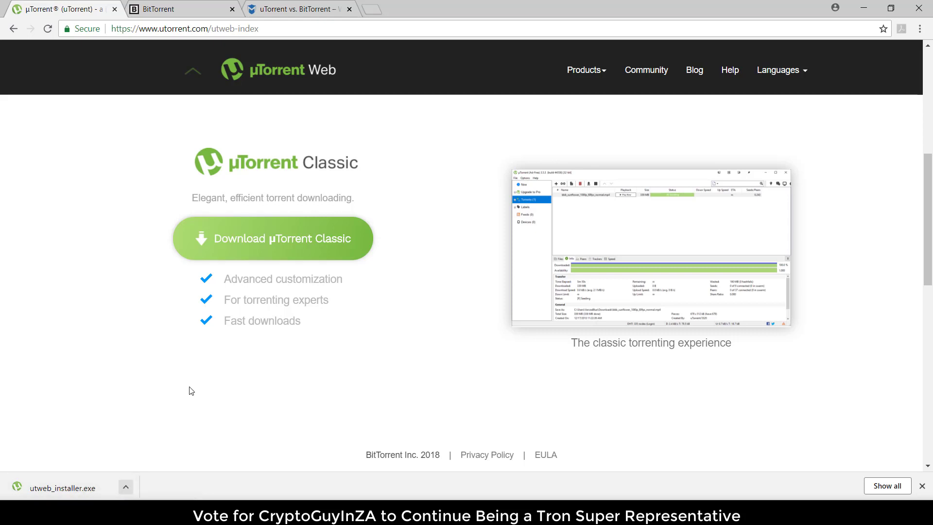
# - Download the free Basic µTorrent Classic installer and open the utweb_installer.exe download's options
pyautogui.click(290, 242)
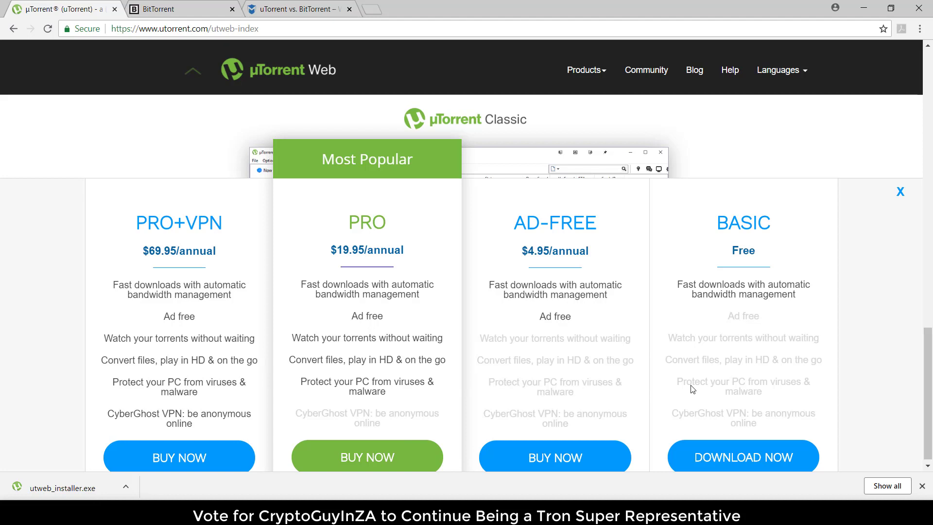
pyautogui.click(727, 449)
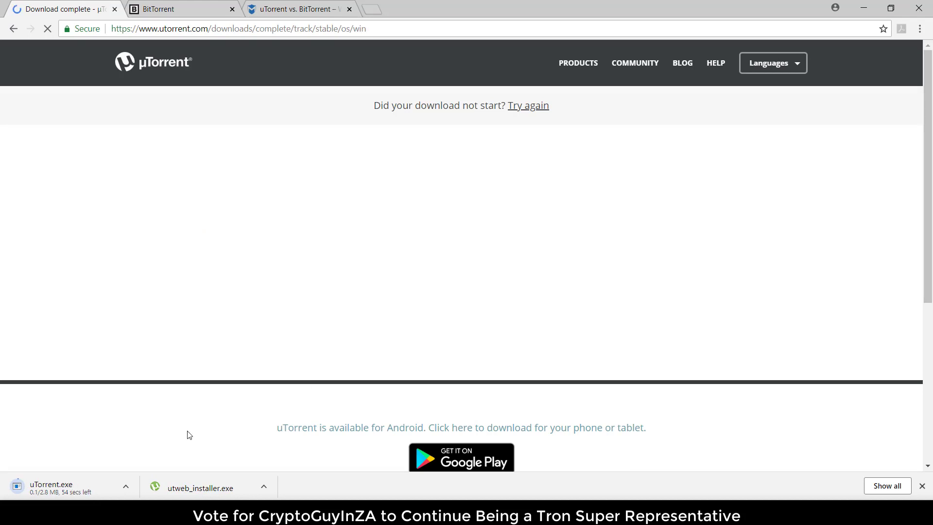
pyautogui.click(264, 487)
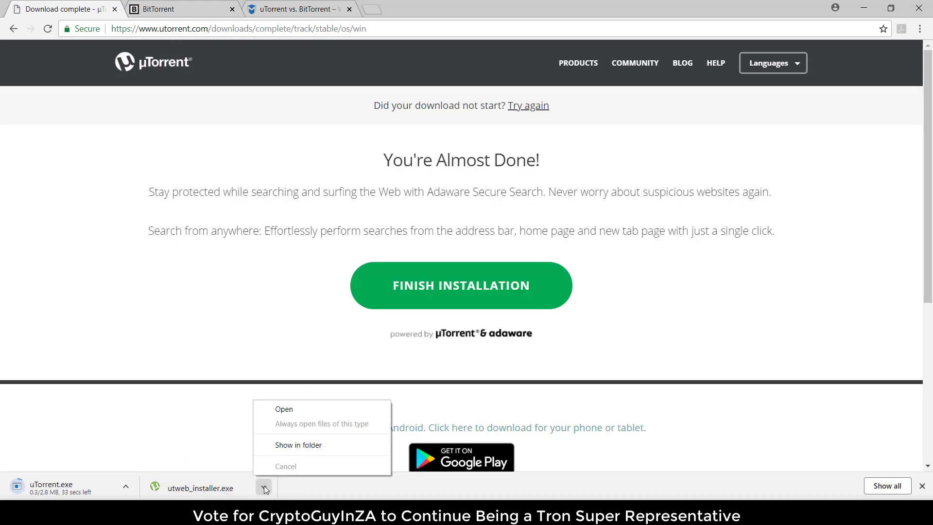
# - Show utweb_installer.exe in the Downloads folder and launch it
pyautogui.click(293, 444)
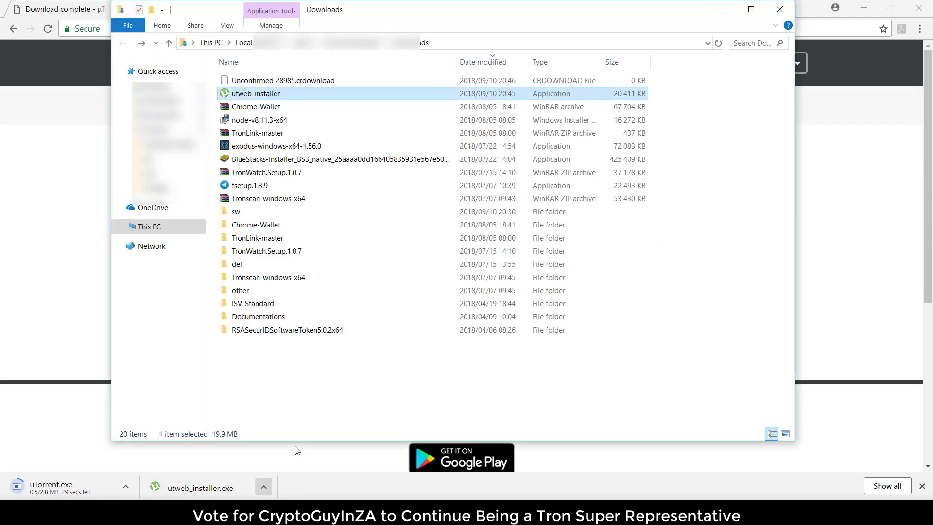
pyautogui.doubleClick(287, 93)
# - Accept the Welcome, Warning and License pages, skip Avast, untick Opera, and finish installing uTorrent Web
pyautogui.click(734, 10)
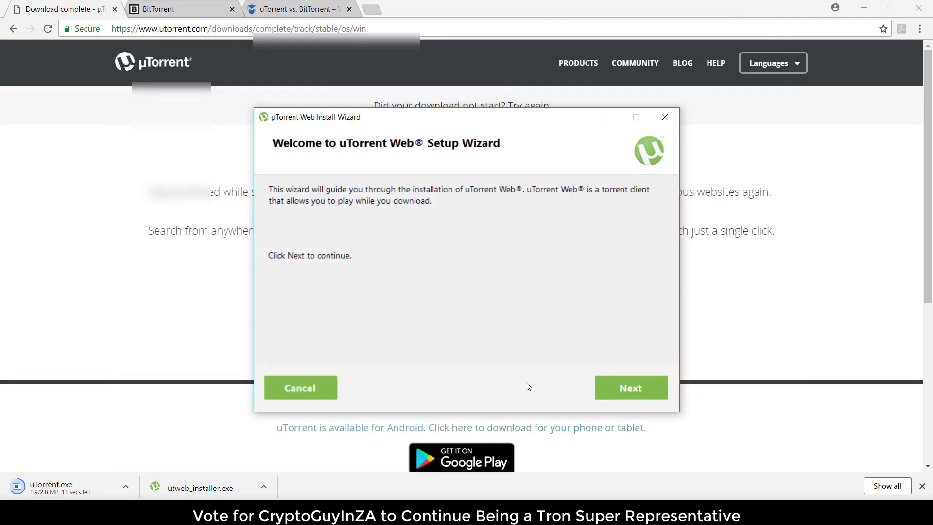
pyautogui.click(602, 387)
pyautogui.click(602, 387)
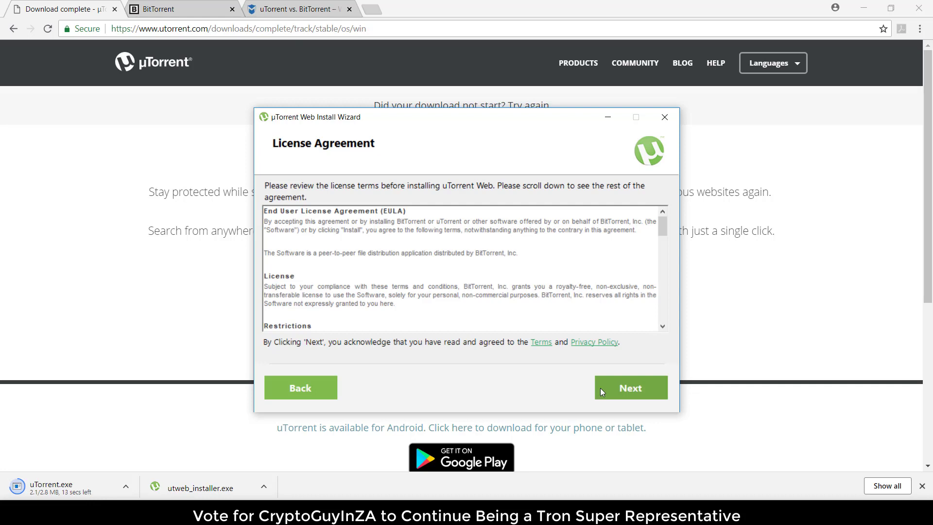
pyautogui.click(602, 391)
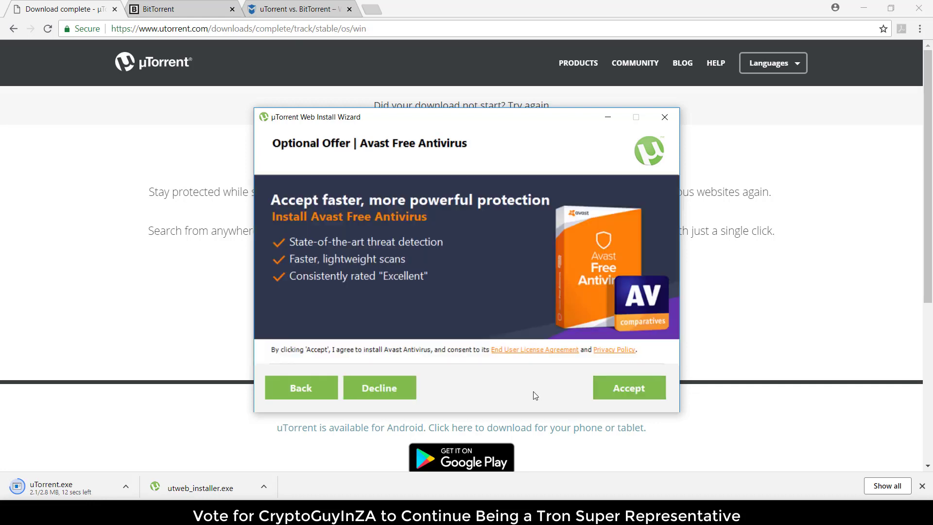
pyautogui.click(601, 386)
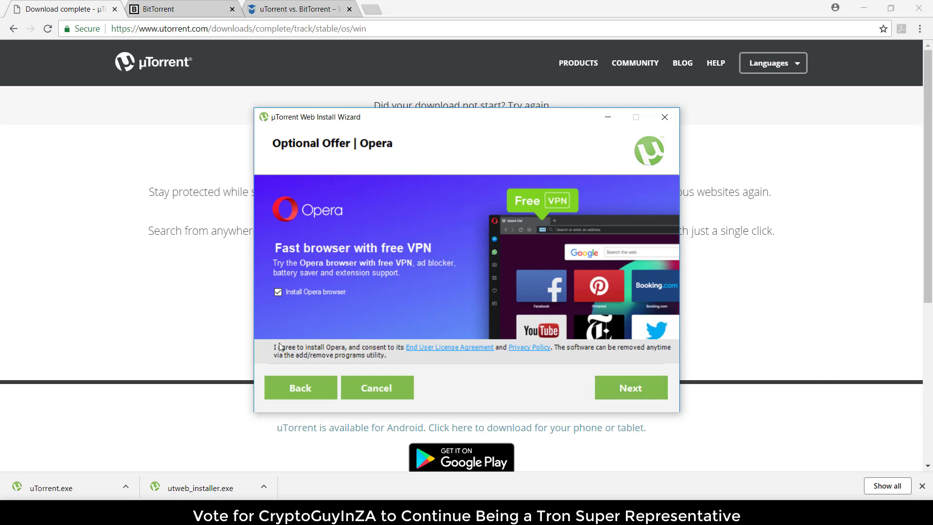
pyautogui.click(279, 292)
pyautogui.click(636, 392)
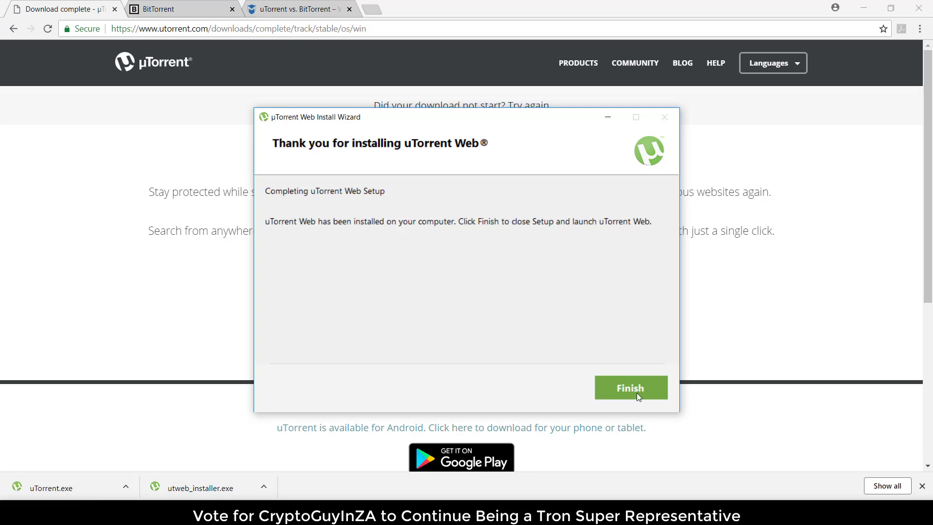
pyautogui.click(637, 392)
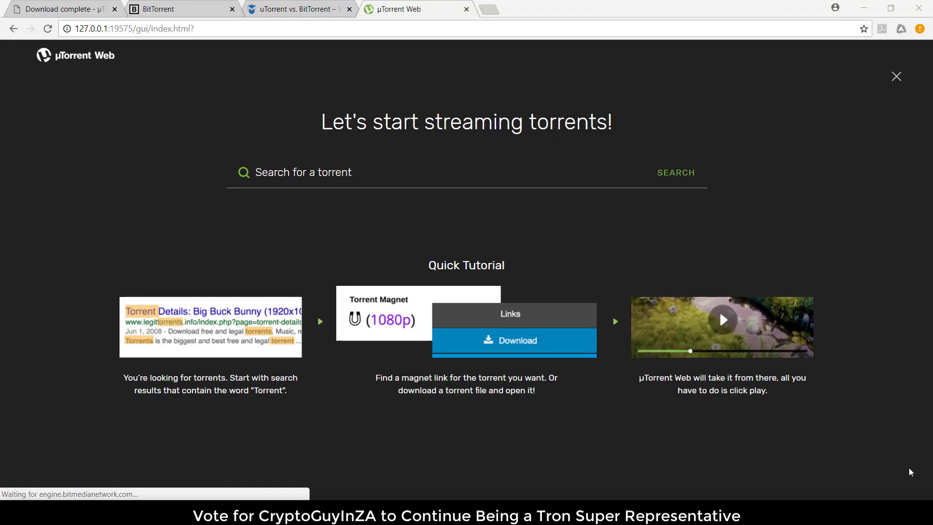
# - Enter 'big buck bunny mp4' in the Search for a torrent field
pyautogui.click(366, 182)
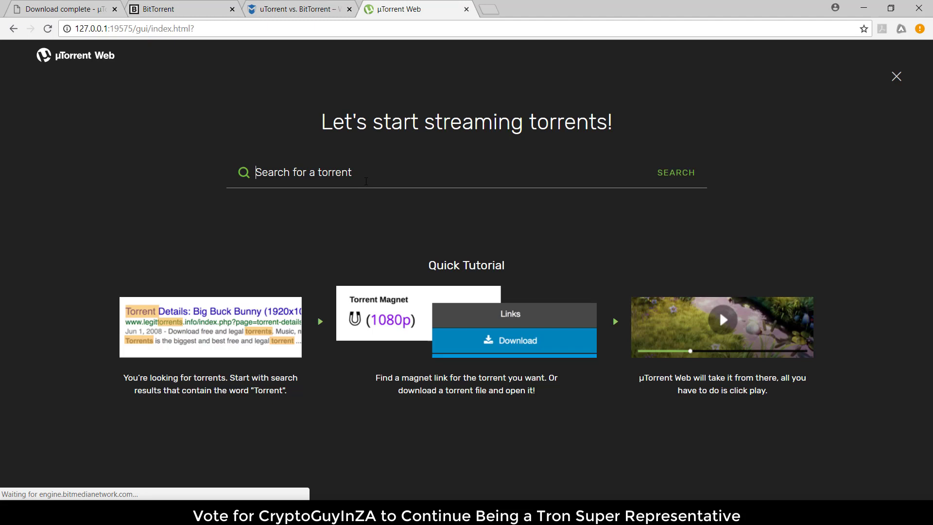
pyautogui.write('big')
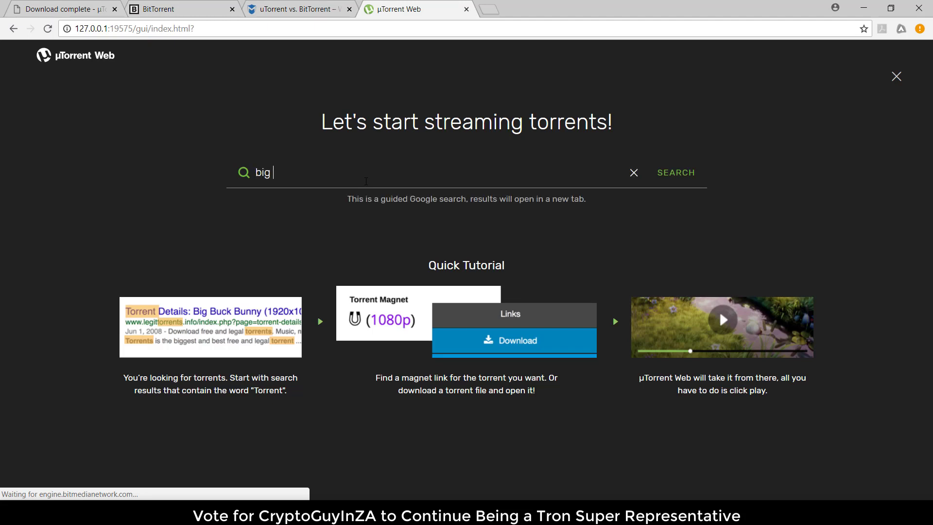
pyautogui.write(' bunn')
pyautogui.press('BackSpace')
pyautogui.press('BackSpace')
pyautogui.write('ck bunny mp4')
# - Run the search and open the bbb_sunflower_1080p_60fps_stereo_arcc.mp4 magnet link from the Adaware results
pyautogui.click(689, 179)
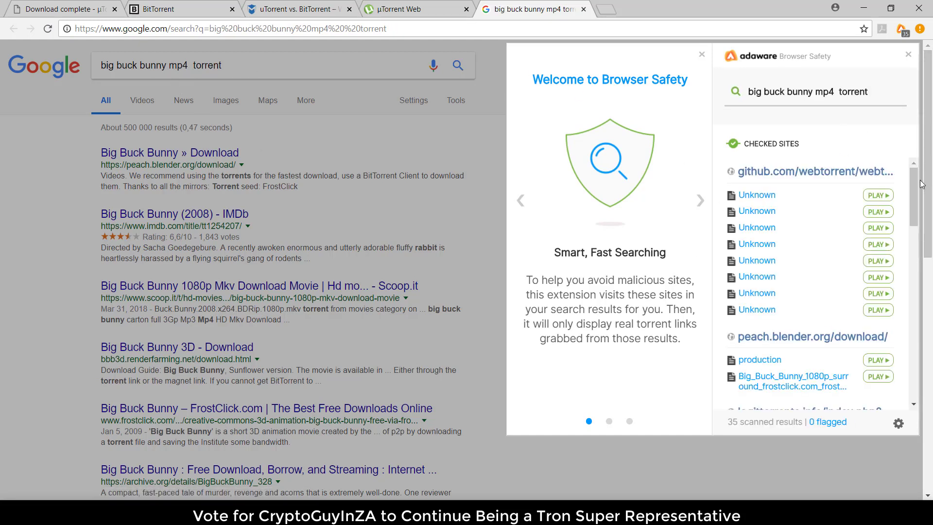
pyautogui.moveTo(918, 185); pyautogui.dragTo(920, 253)
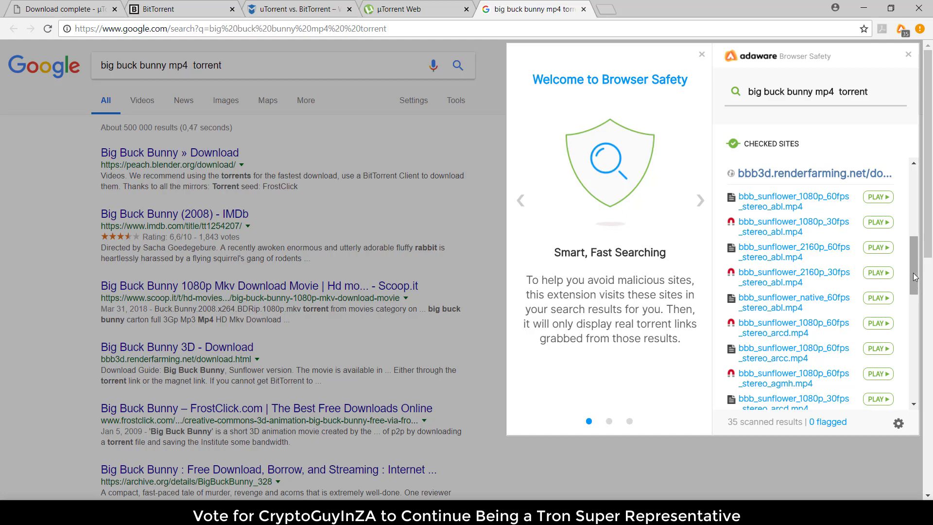
pyautogui.click(916, 316)
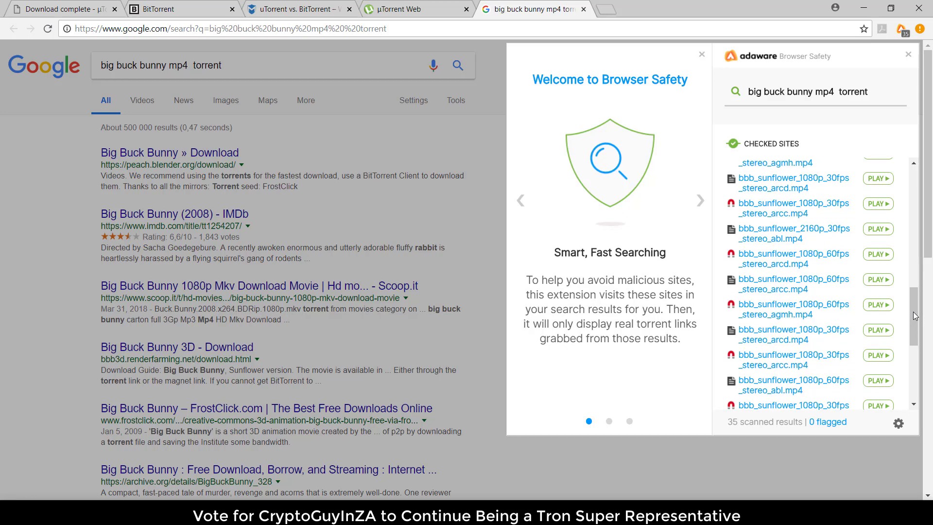
pyautogui.moveTo(916, 316); pyautogui.dragTo(915, 324)
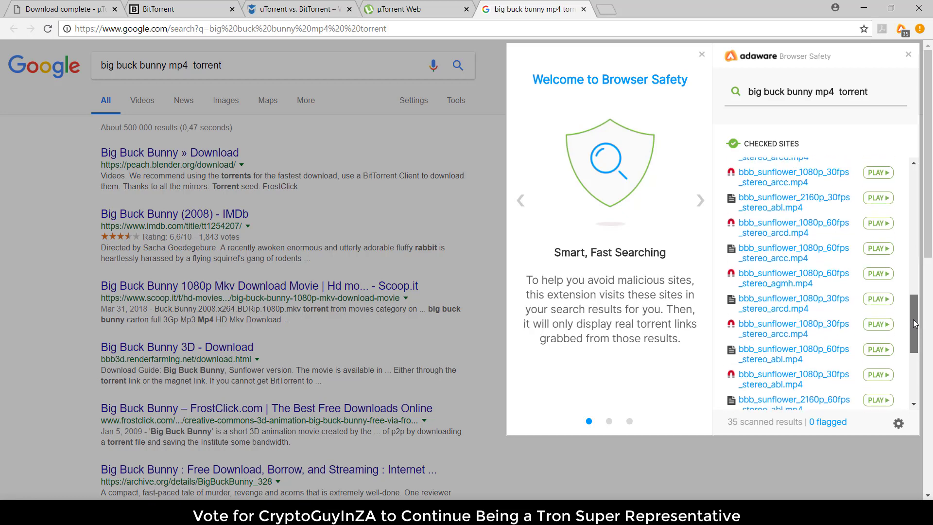
pyautogui.click(797, 283)
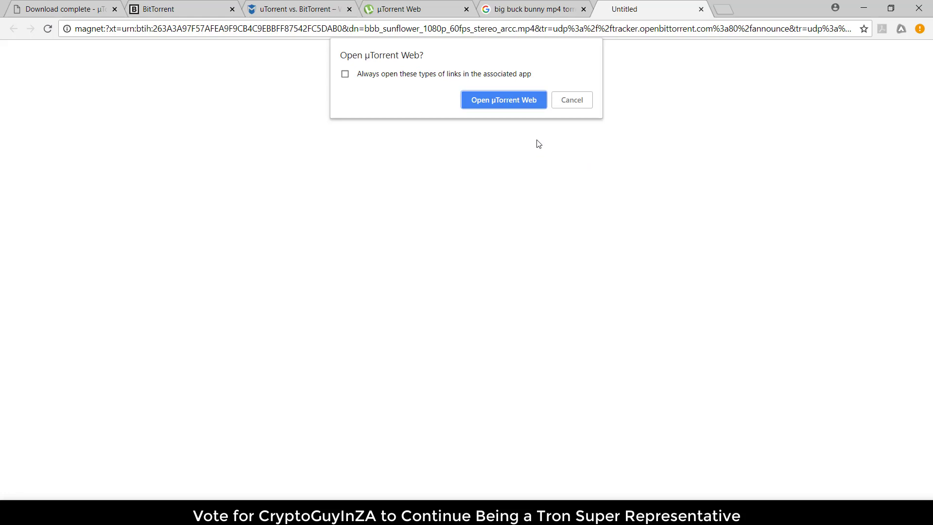
# - Open the magnet link in µTorrent Web, play the streamed video, and pause at 0:09
pyautogui.click(511, 108)
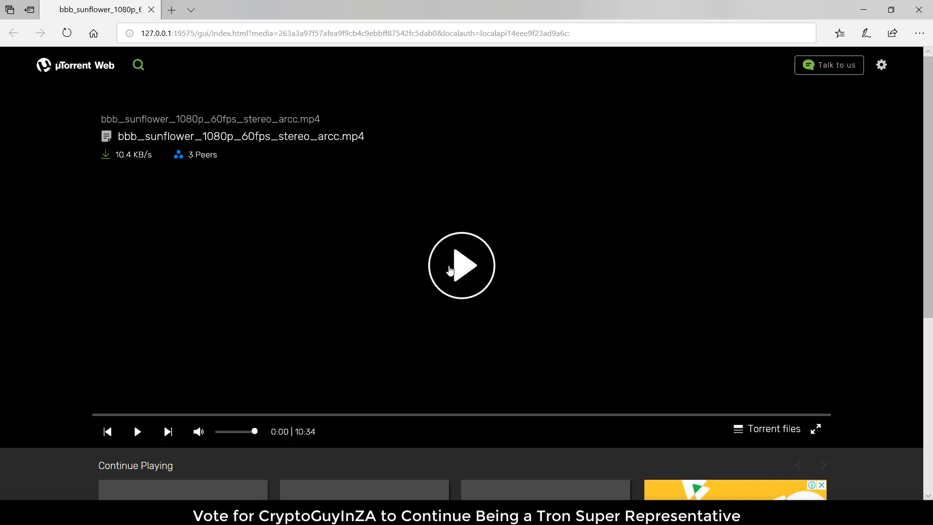
pyautogui.click(461, 268)
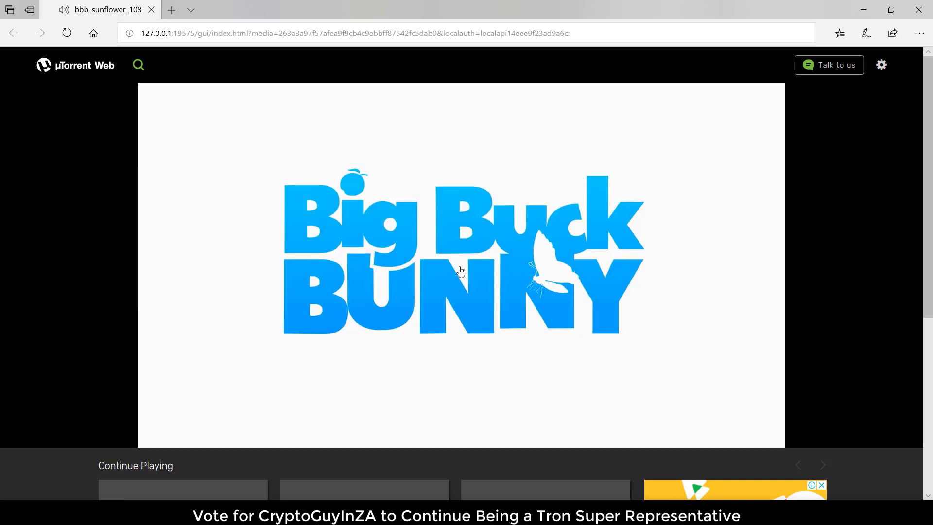
pyautogui.moveTo(401, 324)
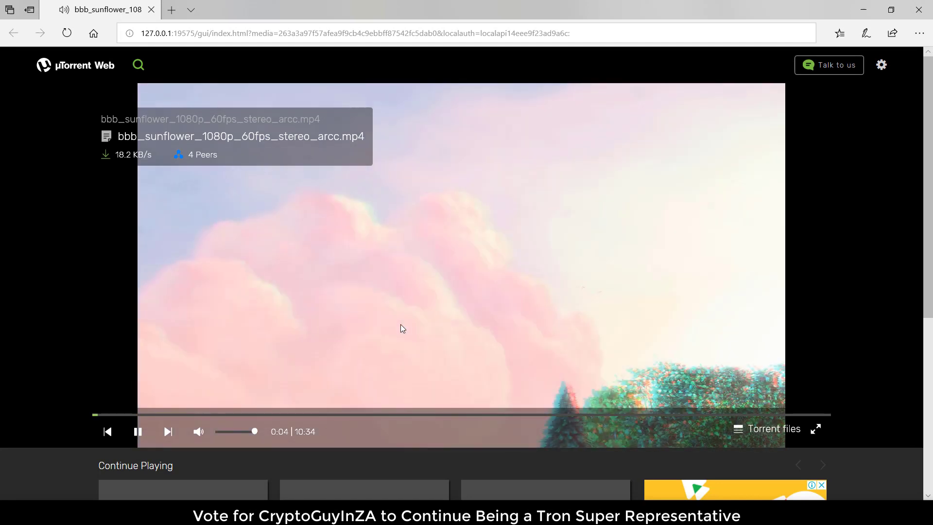
pyautogui.click(146, 432)
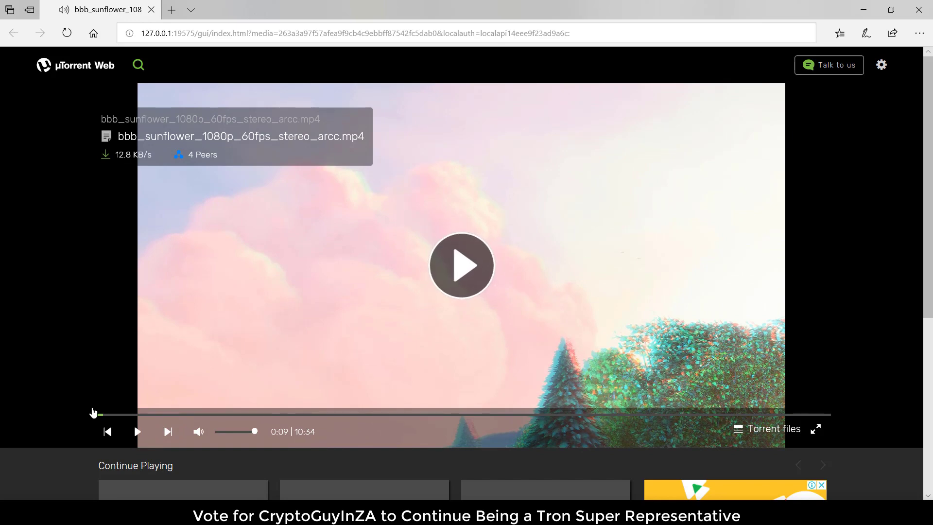
# - Scroll to the Torrent Feed and open the bbb_sunflower torrent's folder
pyautogui.scroll(-6, 44, 297)
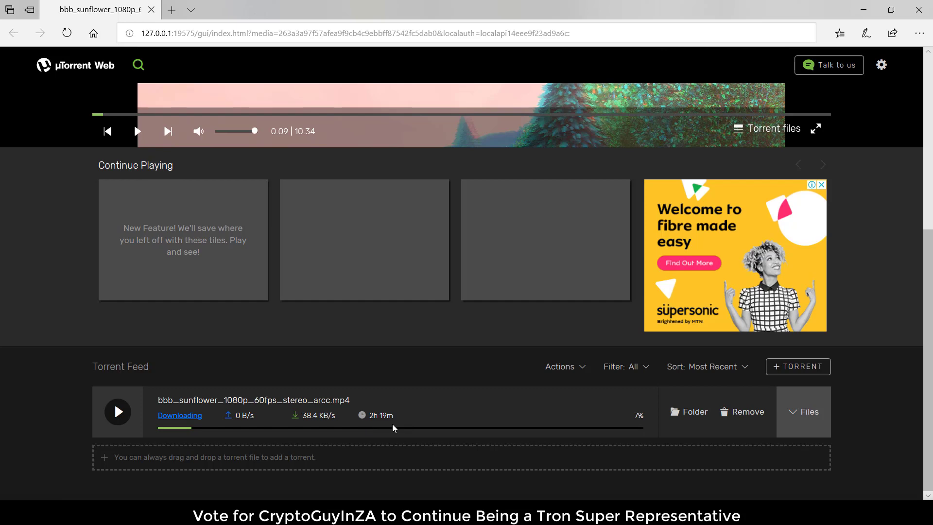
pyautogui.click(694, 419)
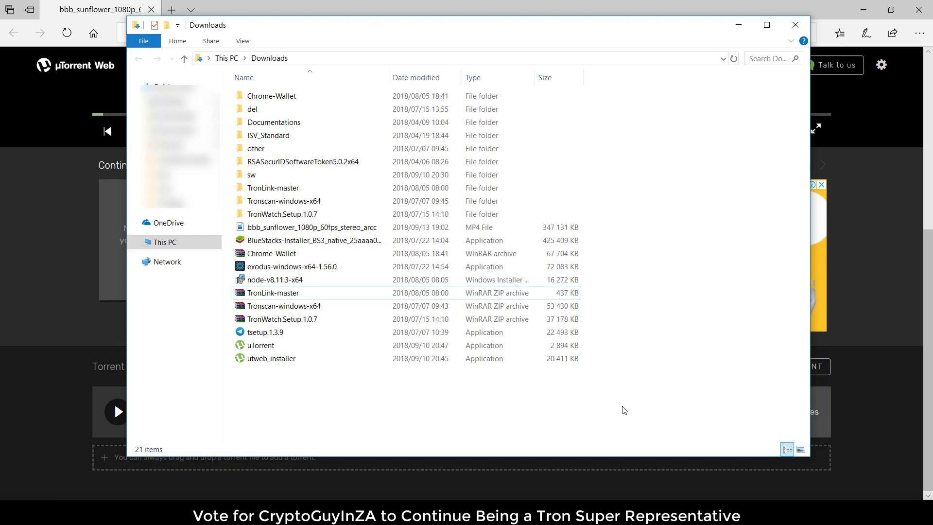
# - Select the bbb_sunflower_1080p_60fps_stereo_arcc MP4 in Downloads, then minimize Explorer
pyautogui.click(351, 228)
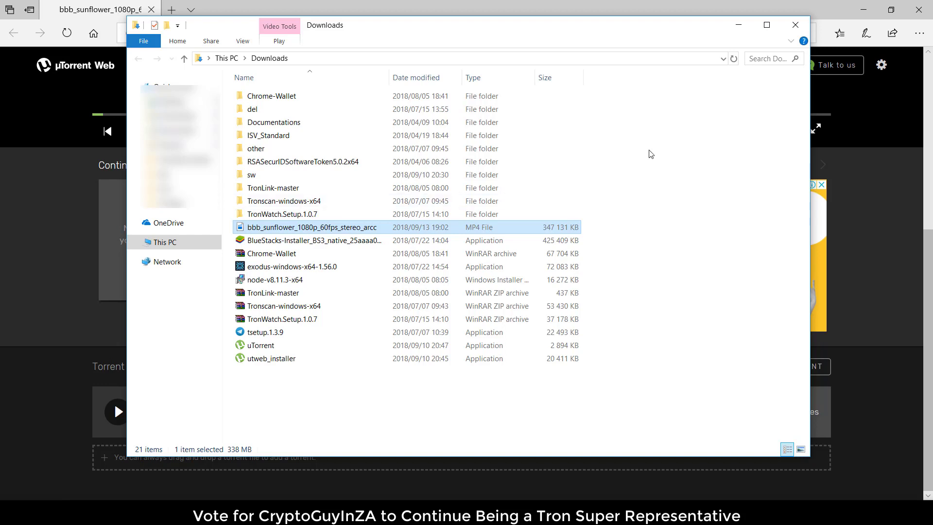
pyautogui.click(739, 25)
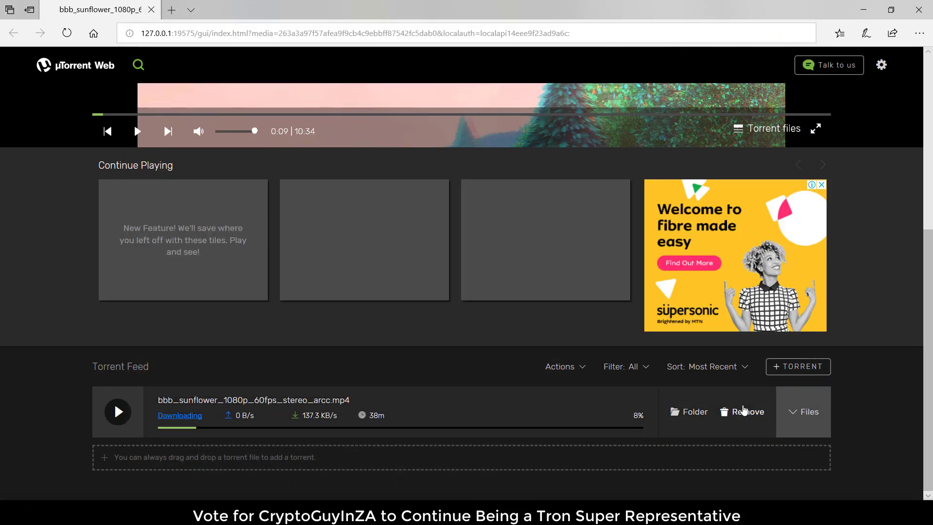
# - Cancel the prompt to remove the Big Buck Bunny torrent and scroll the uTorrent Web page
pyautogui.click(743, 411)
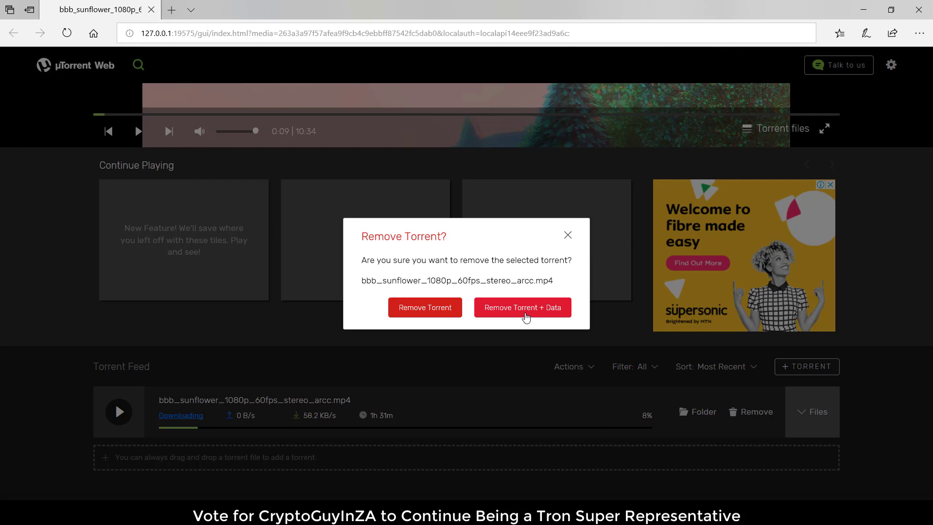
pyautogui.click(567, 236)
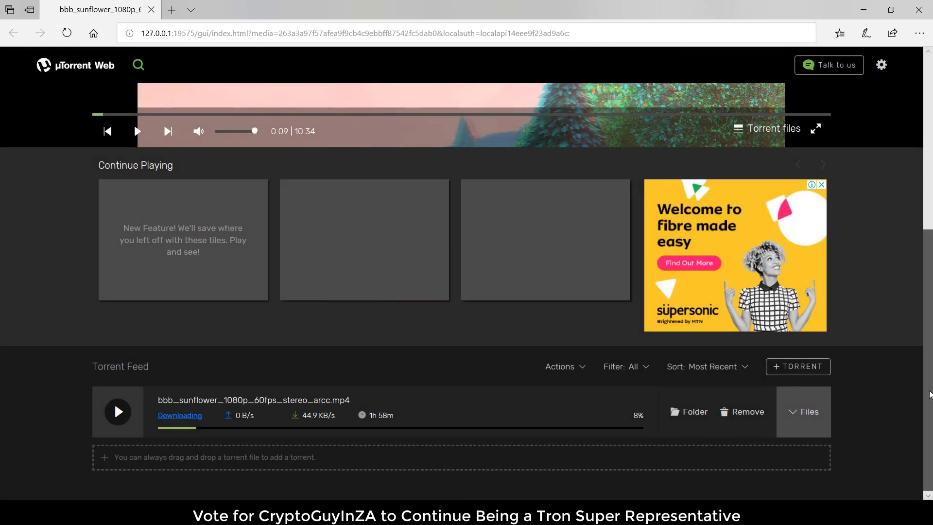
pyautogui.scroll(5, 929, 394)
pyautogui.scroll(-4, 929, 394)
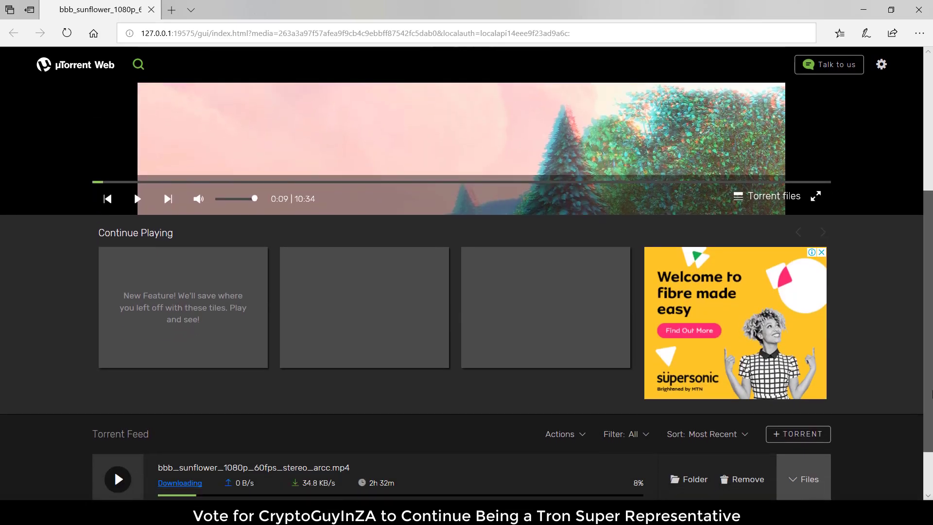
pyautogui.scroll(-1, 931, 395)
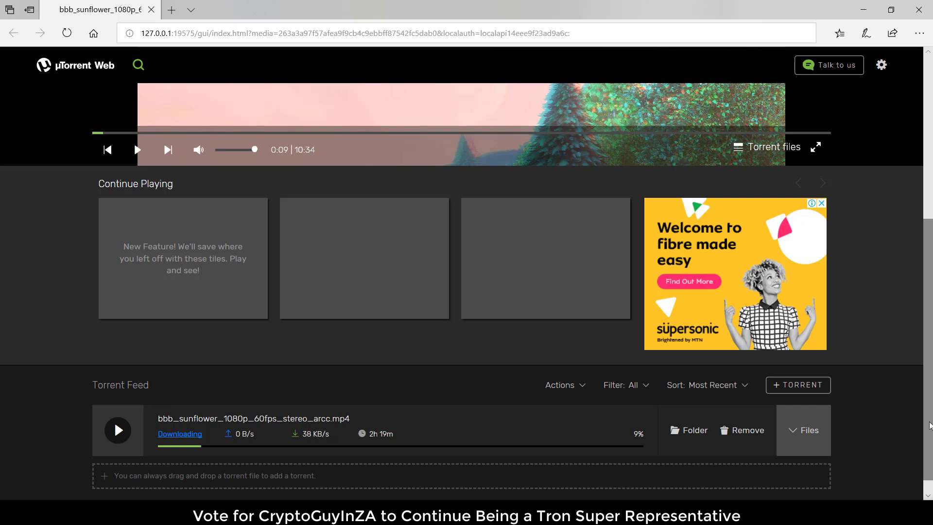
pyautogui.moveTo(930, 426); pyautogui.dragTo(929, 266)
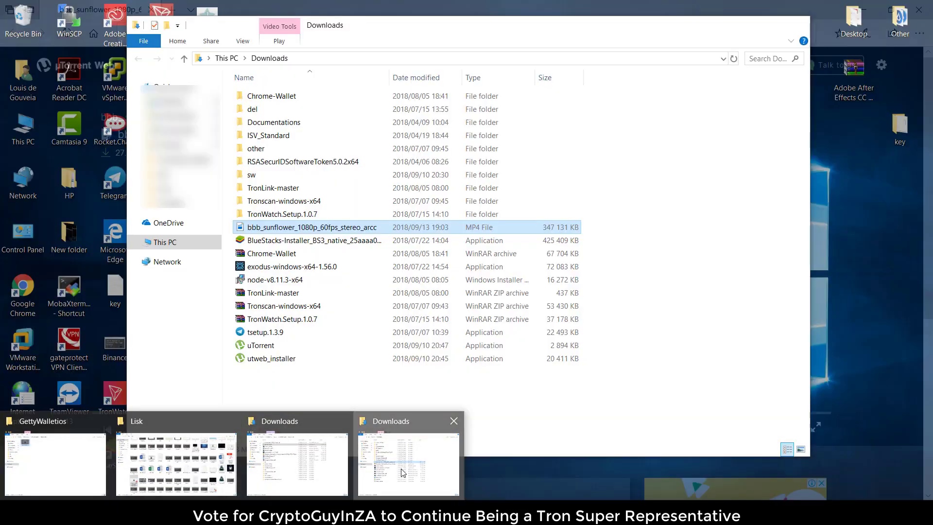
# - Run the uTorrent installer from the Downloads folder as administrator
pyautogui.click(403, 472)
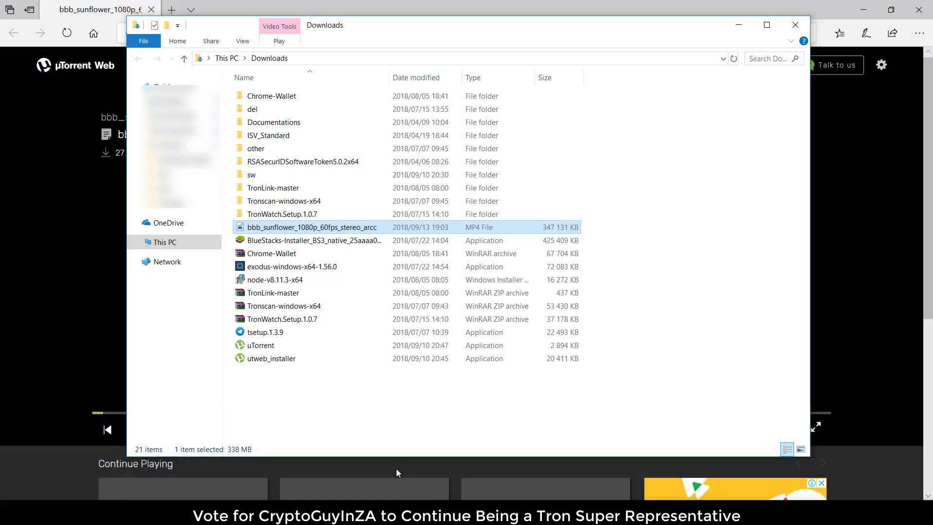
pyautogui.click(284, 347)
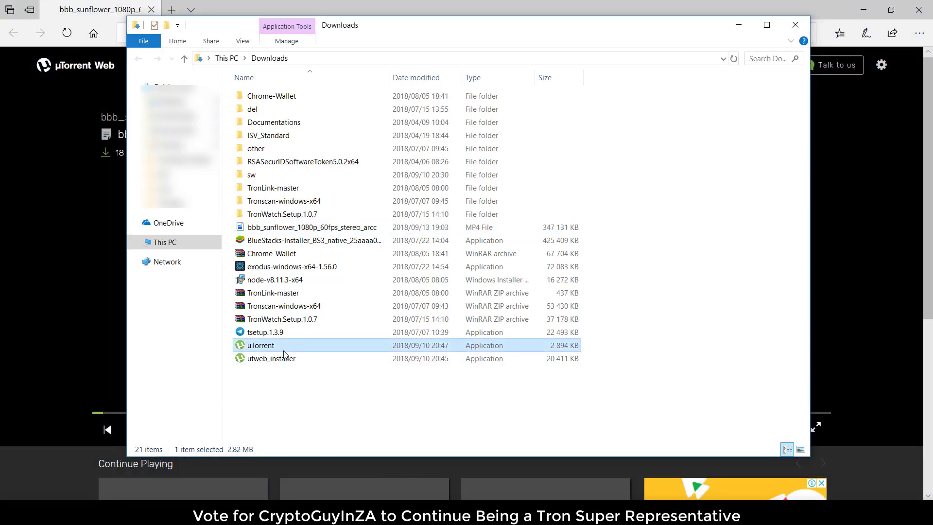
pyautogui.rightClick(284, 351)
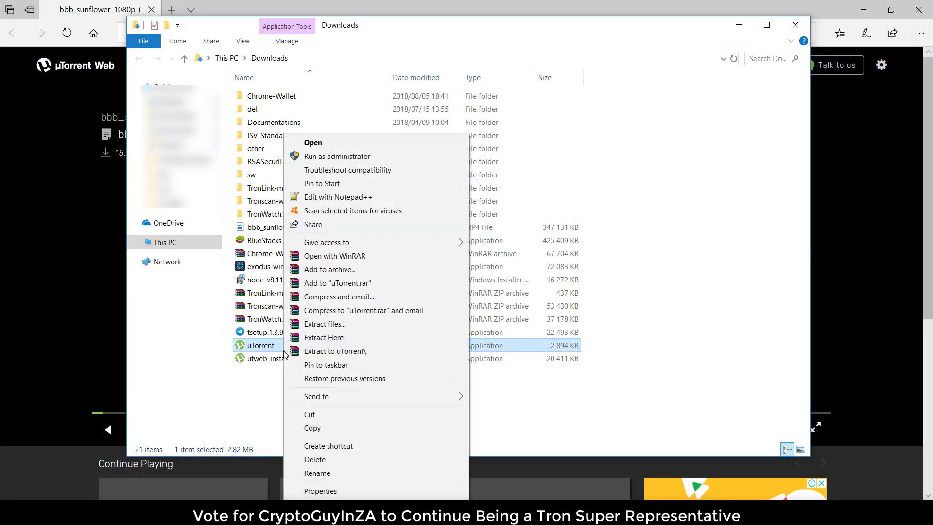
pyautogui.click(369, 164)
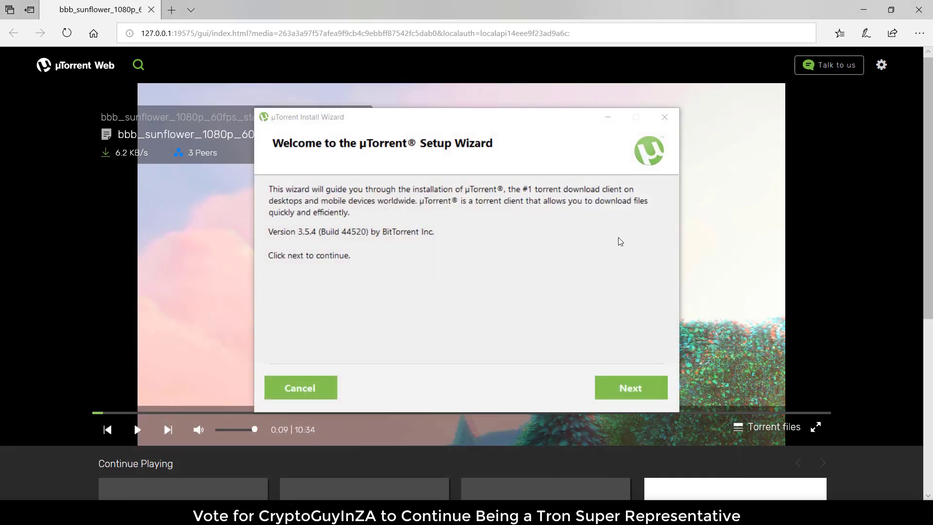
# - Go past the welcome page and scam warning, agree to the licence, and skip the Ad-Aware offer
pyautogui.click(607, 392)
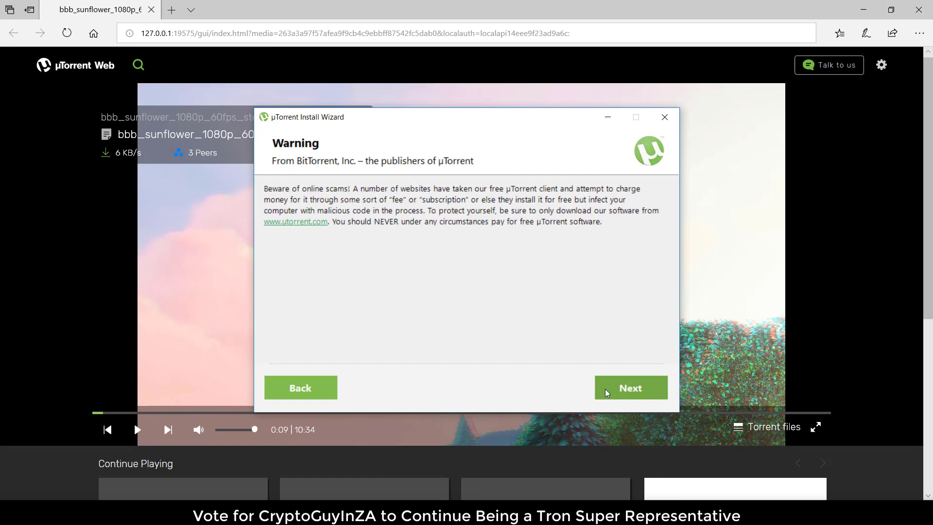
pyautogui.click(607, 392)
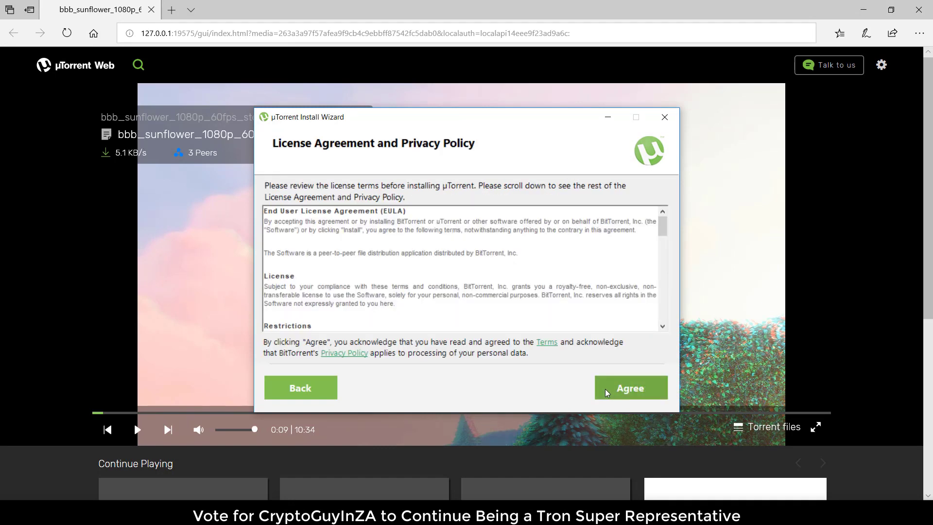
pyautogui.click(606, 393)
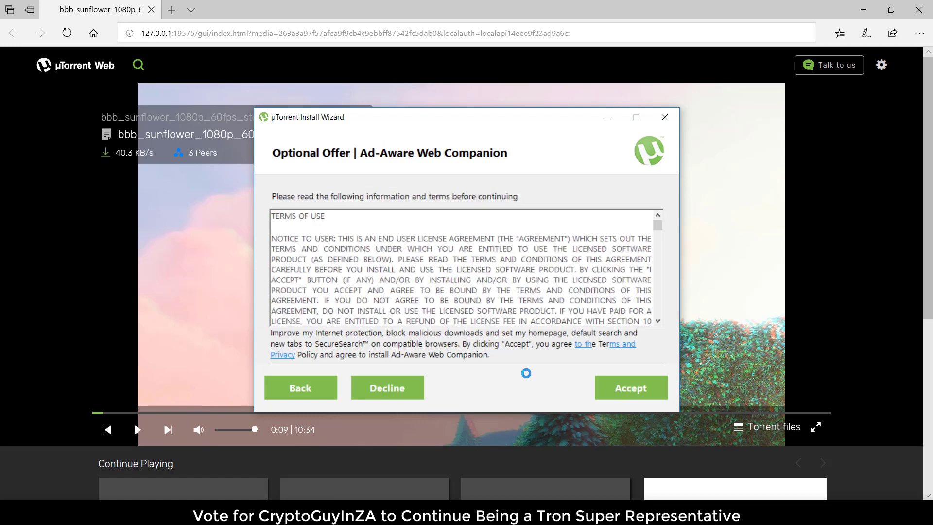
pyautogui.click(611, 389)
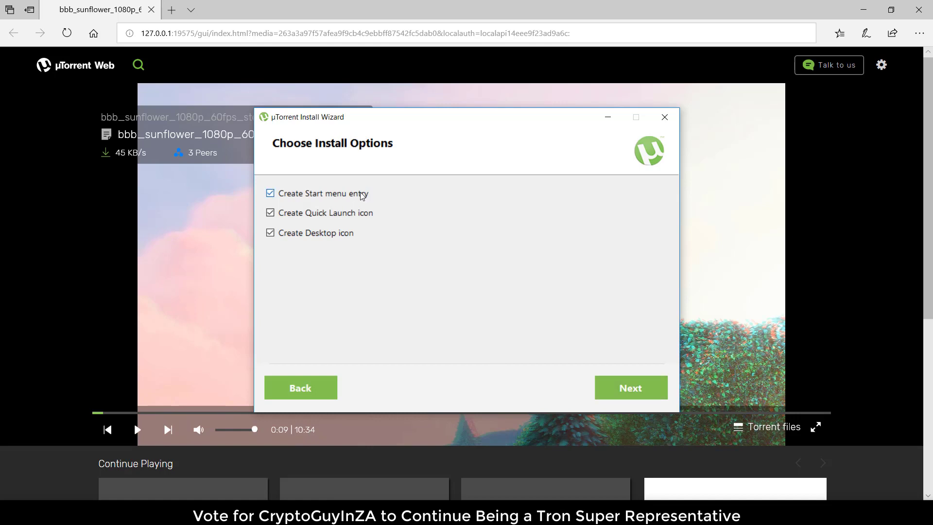
# - Install µTorrent 3.5.4 with default shortcuts and configuration, then finish with Launch uTorrent ticked
pyautogui.click(638, 395)
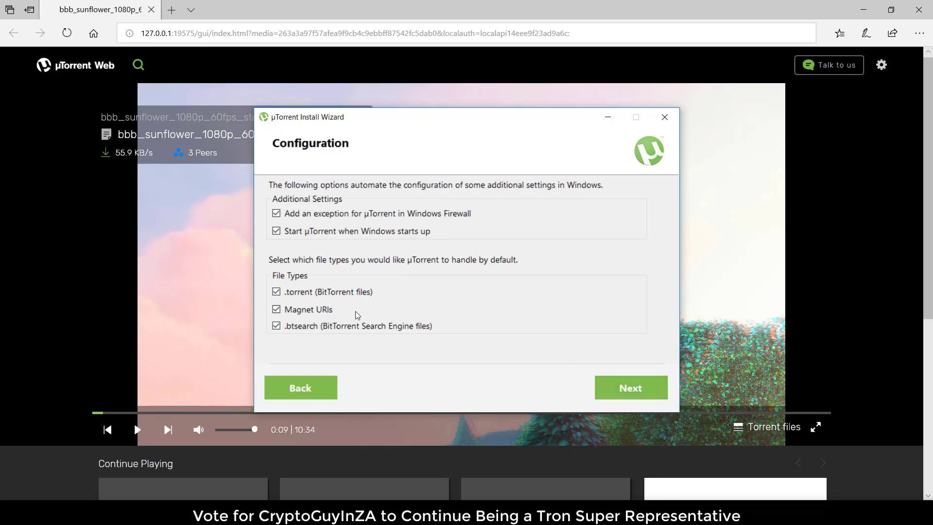
pyautogui.click(633, 381)
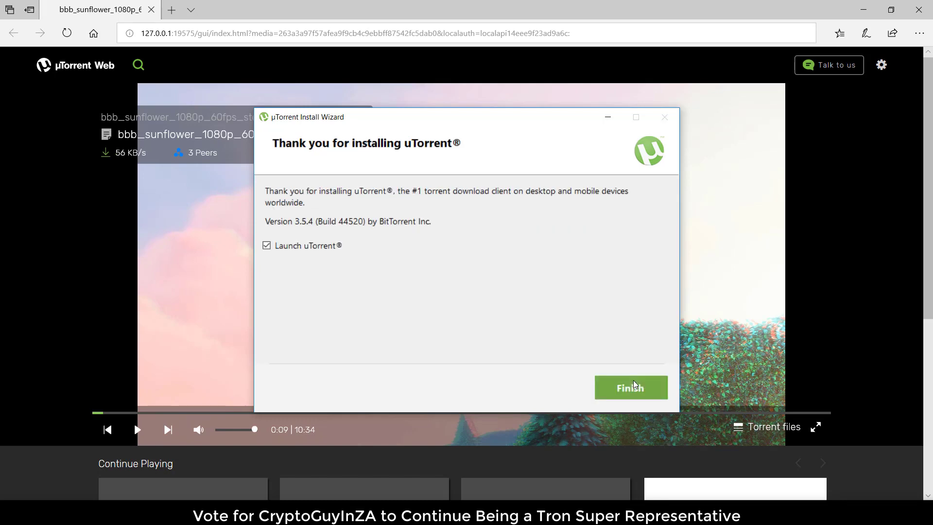
pyautogui.click(634, 380)
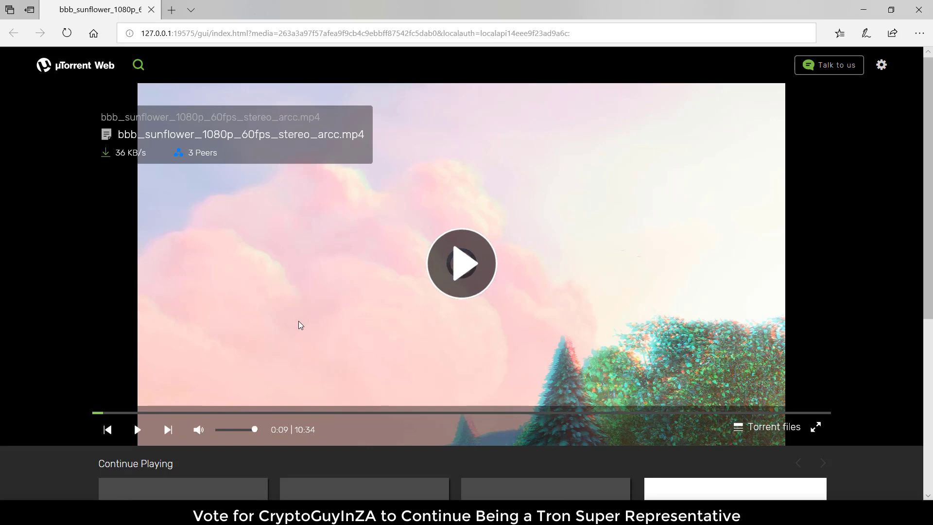
# - Bring the new µTorrent window forward, maximize it, and expand the Torrents category
pyautogui.moveTo(345, 516)
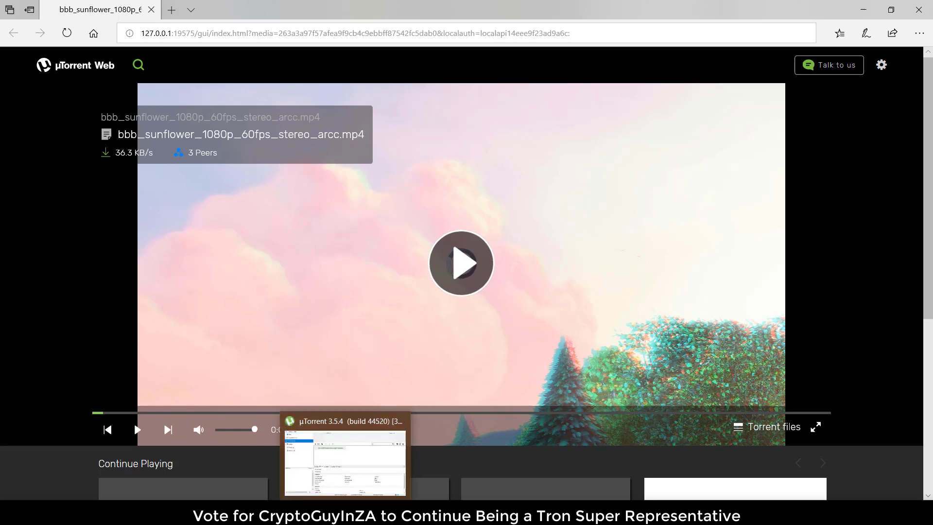
pyautogui.click(345, 461)
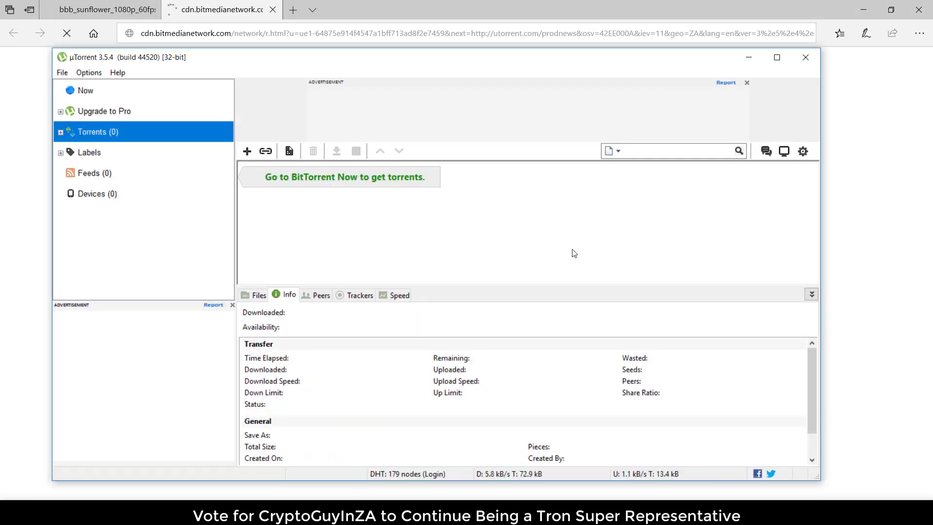
pyautogui.click(776, 58)
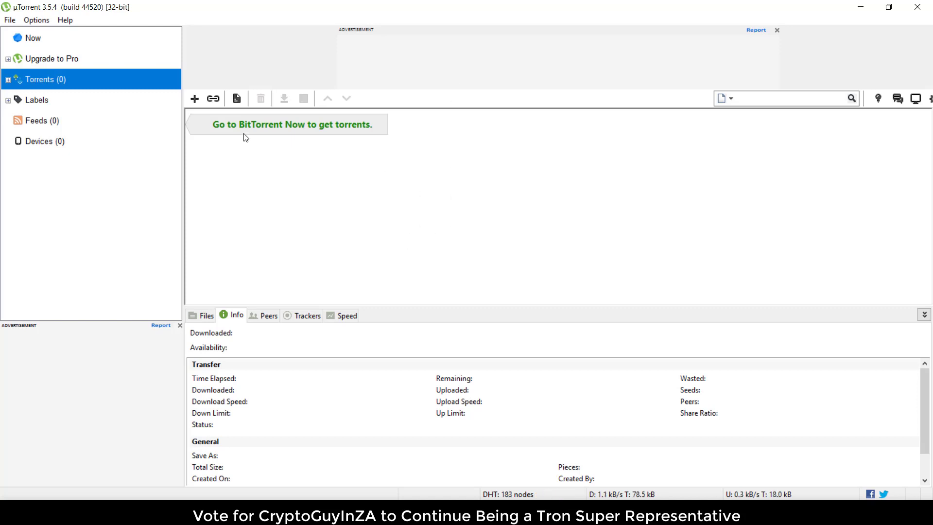
pyautogui.click(7, 80)
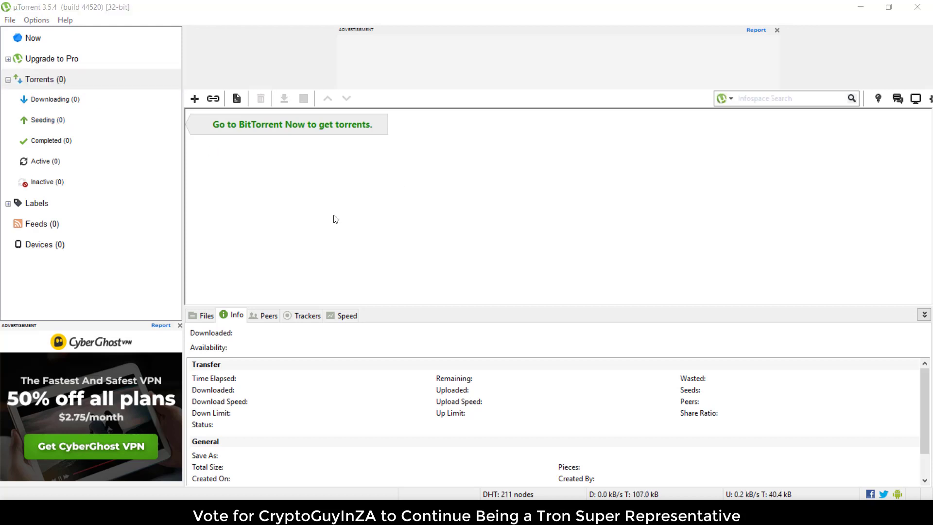
# - Search for 'big buck bunny mp4' from µTorrent's search box
pyautogui.click(764, 96)
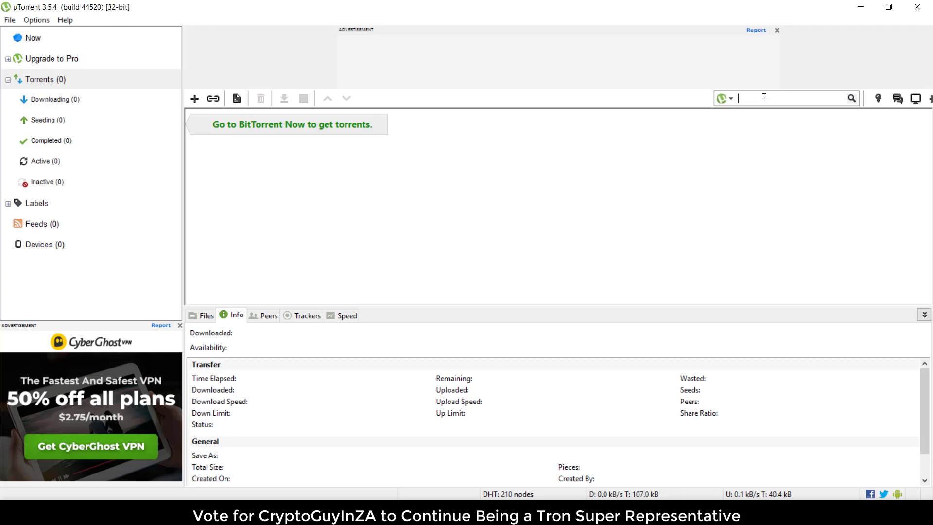
pyautogui.write('big buck bunny')
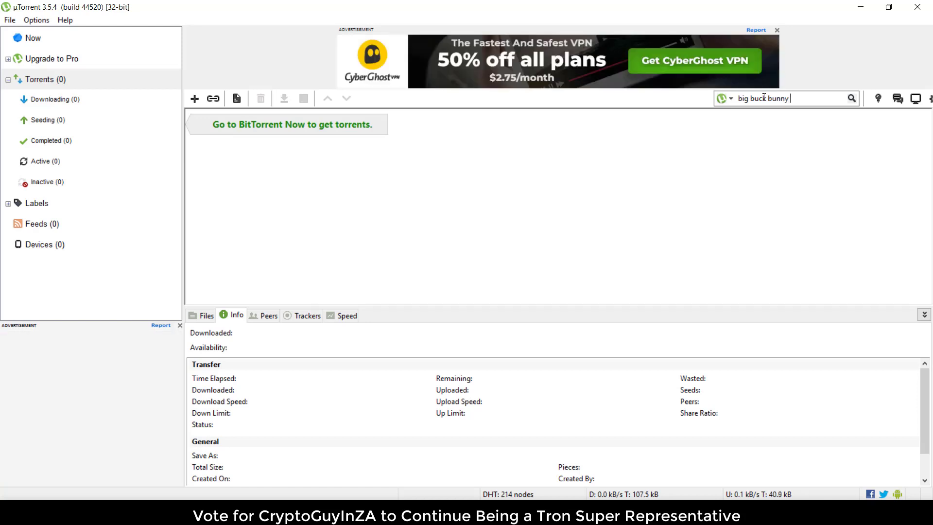
pyautogui.write(' mp4')
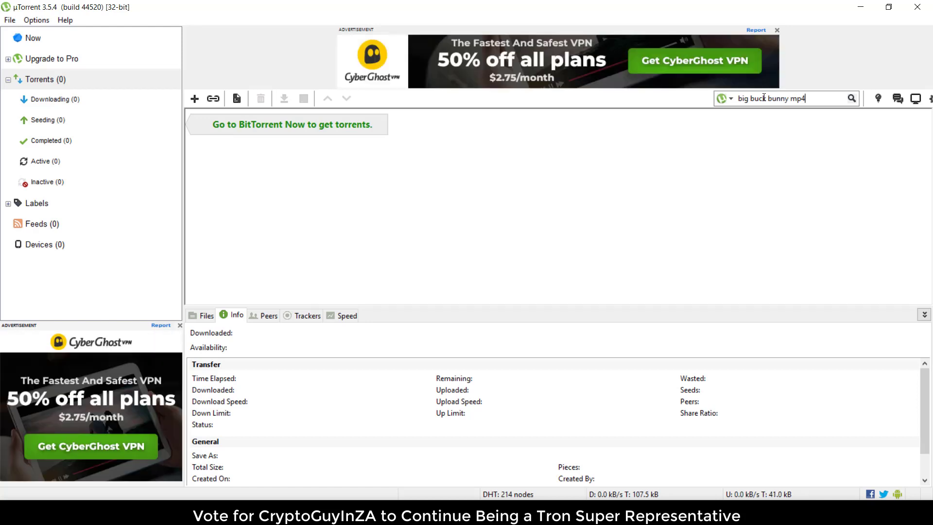
pyautogui.press('Return')
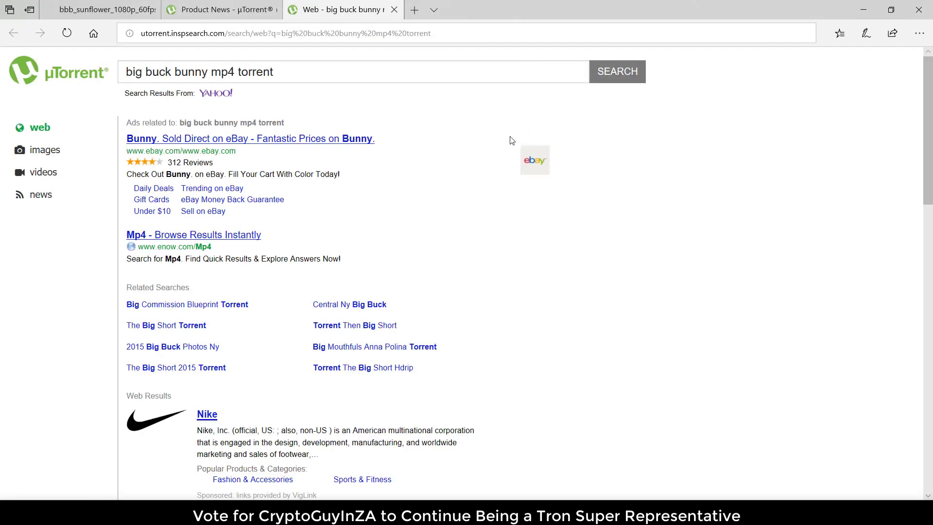
# - Download the Big Buck Bunny 1920x1080 mp4 torrent file from Legit Torrents and open it from Edge
pyautogui.scroll(-7, 512, 141)
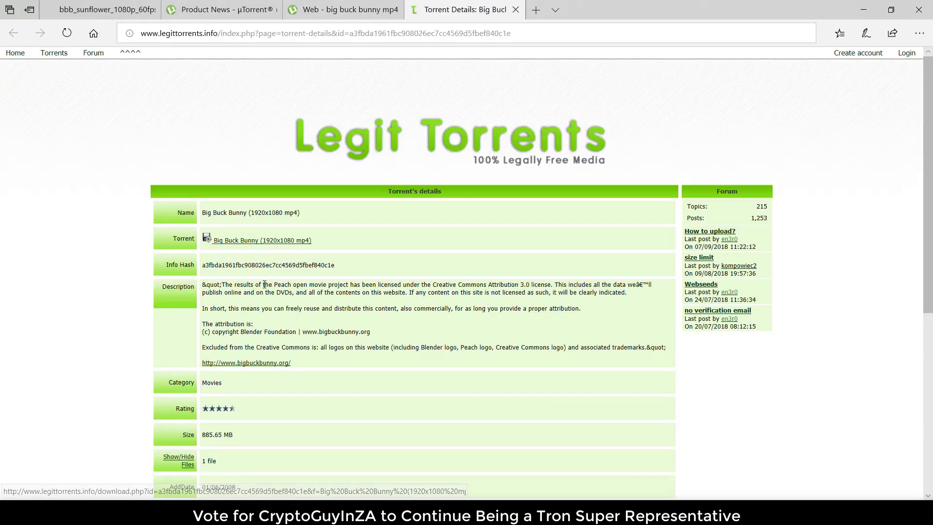
pyautogui.click(274, 242)
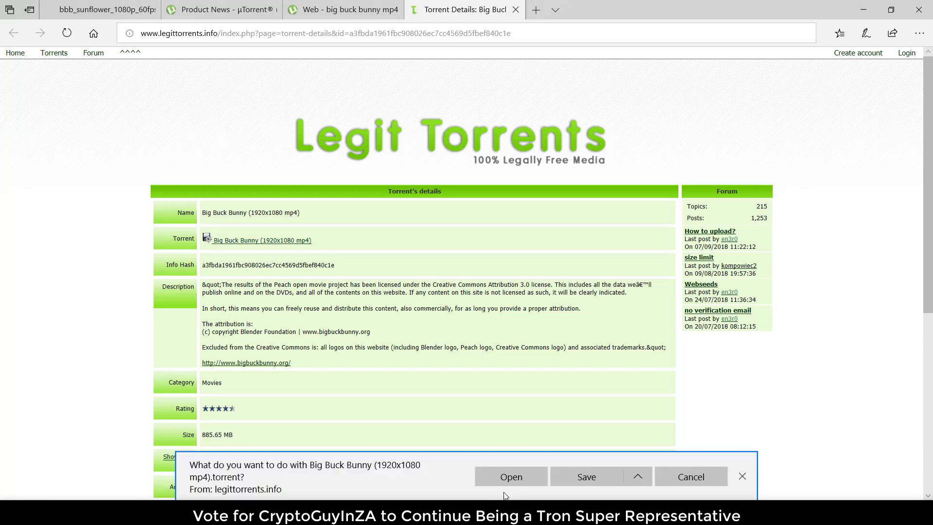
pyautogui.click(506, 483)
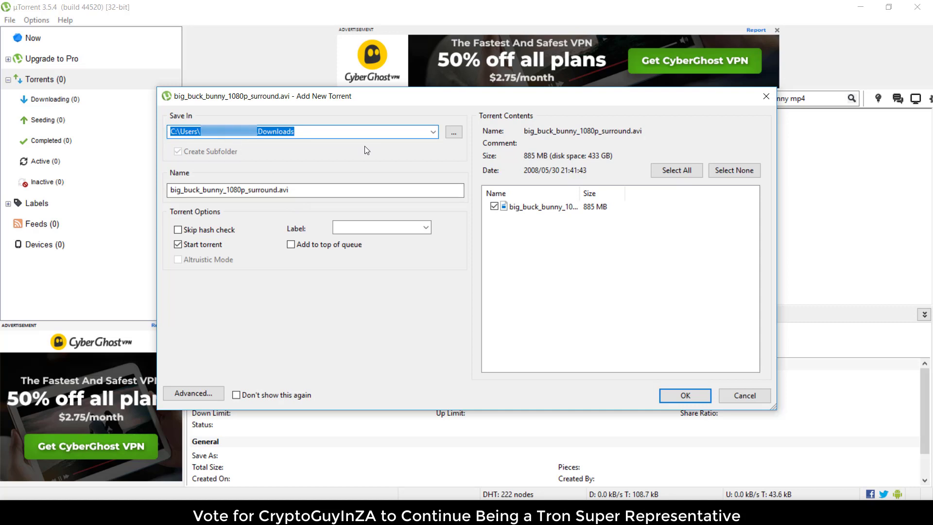
# - Add big_buck_bunny_1080p_surround.avi, saving to Downloads with Start torrent ticked
pyautogui.click(684, 396)
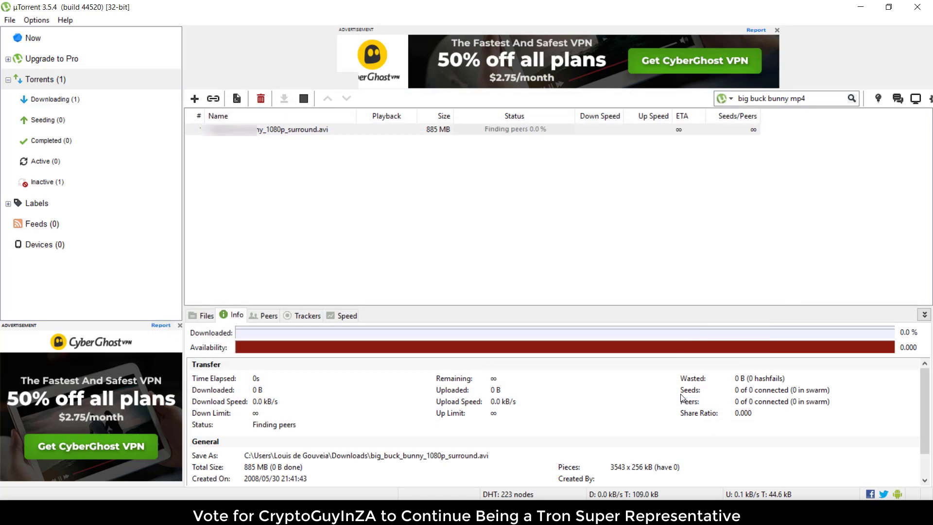